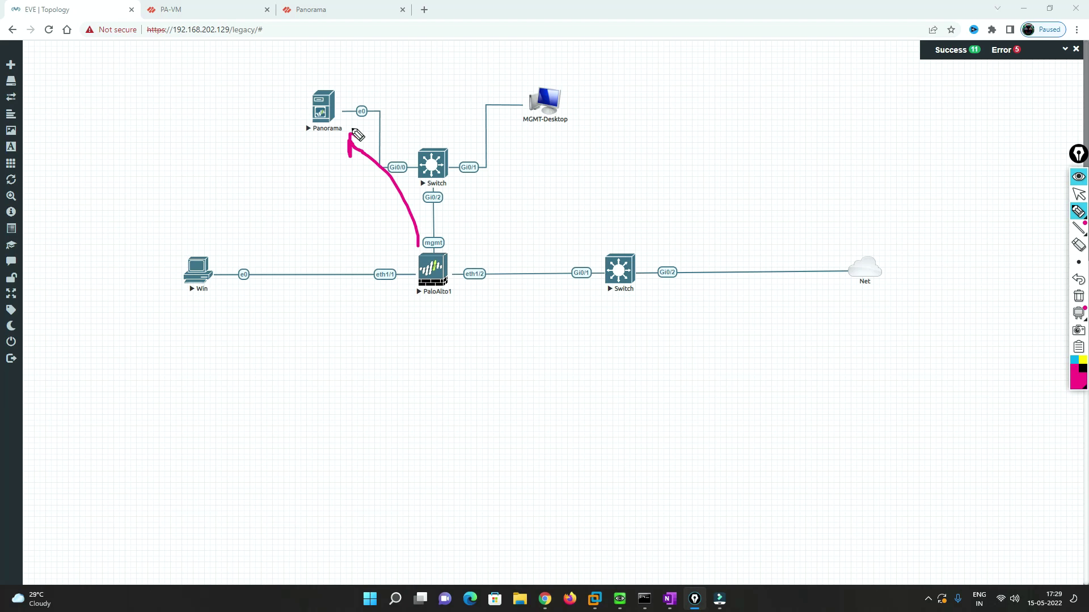
# - Clear the annotations and bring the Panorama browser tab to the front
pyautogui.click(1079, 297)
pyautogui.click(1080, 193)
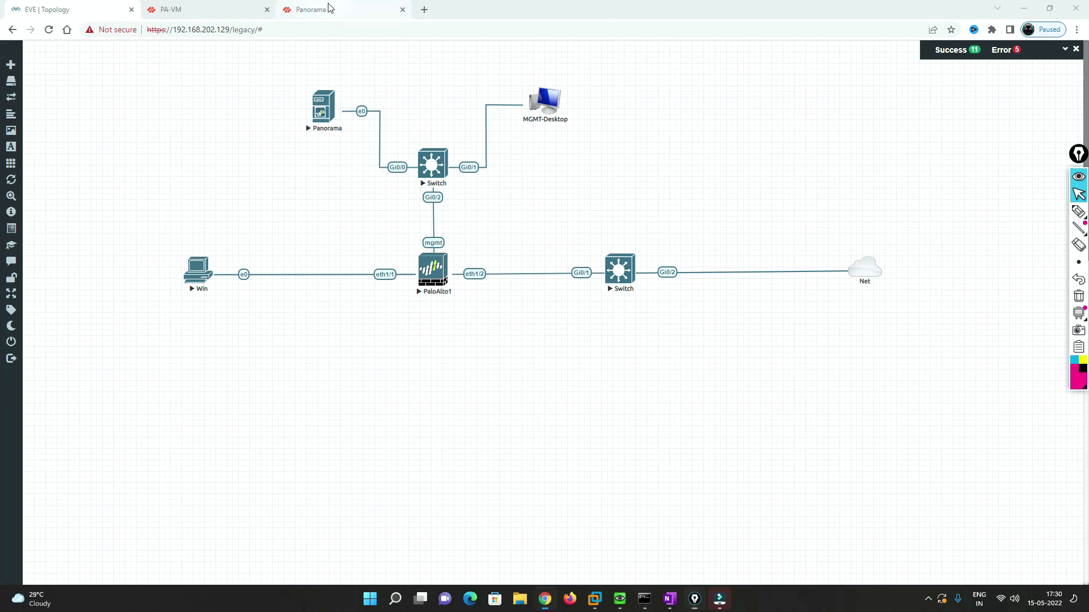
pyautogui.moveTo(329, 8); pyautogui.dragTo(204, 9)
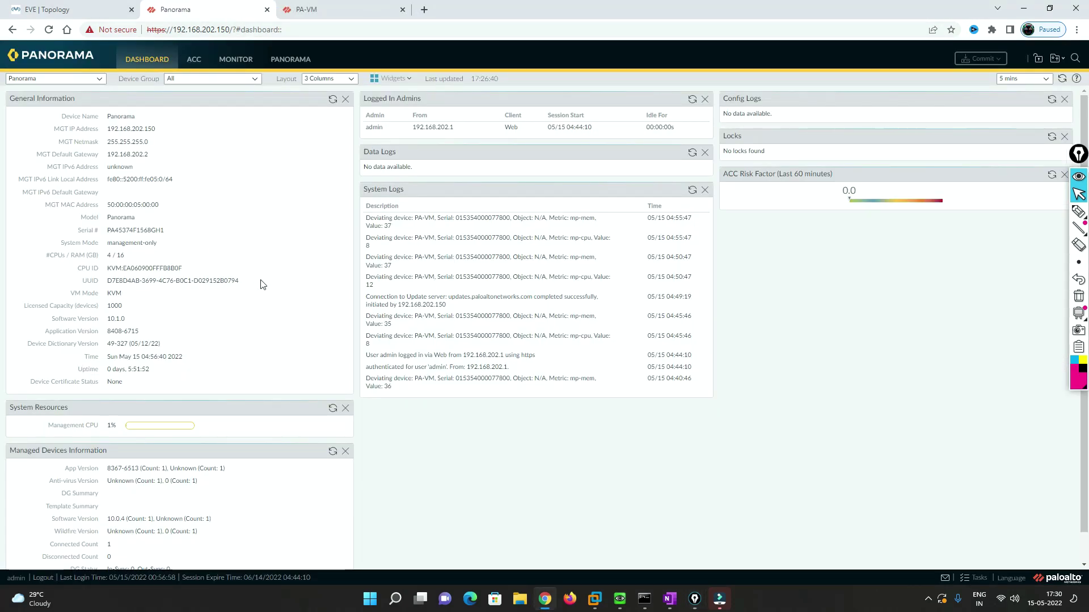
pyautogui.click(316, 9)
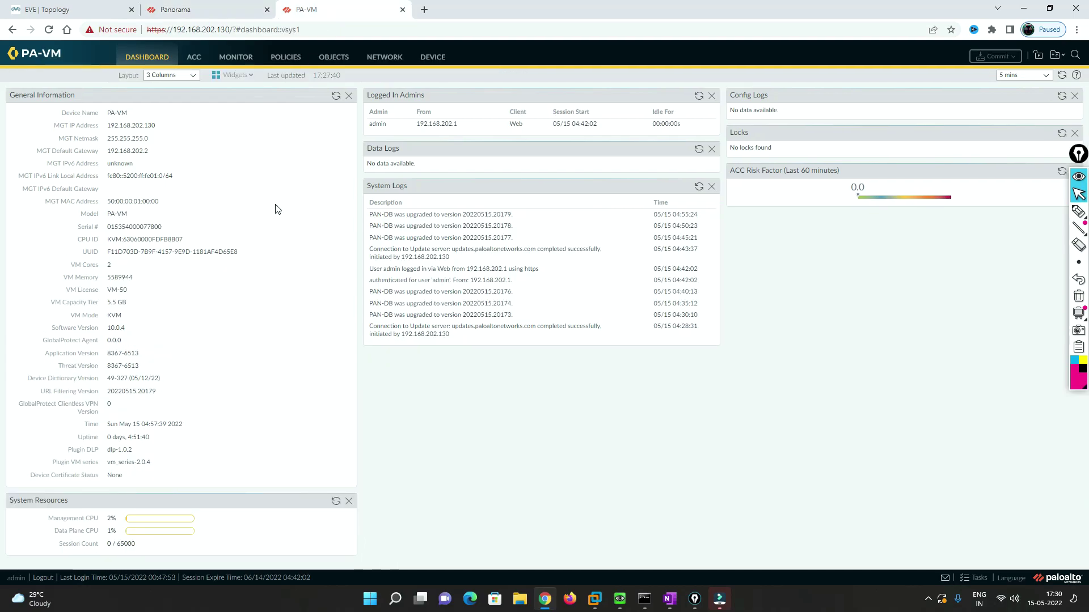
pyautogui.hotkey('ctrl', 'shift', 'Tab')
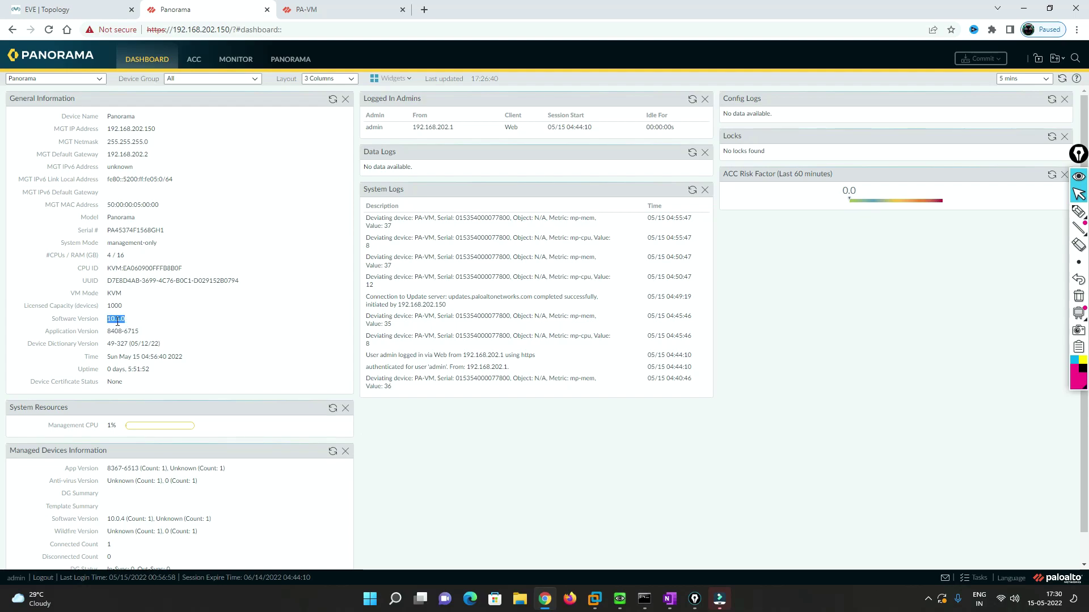
pyautogui.click(306, 10)
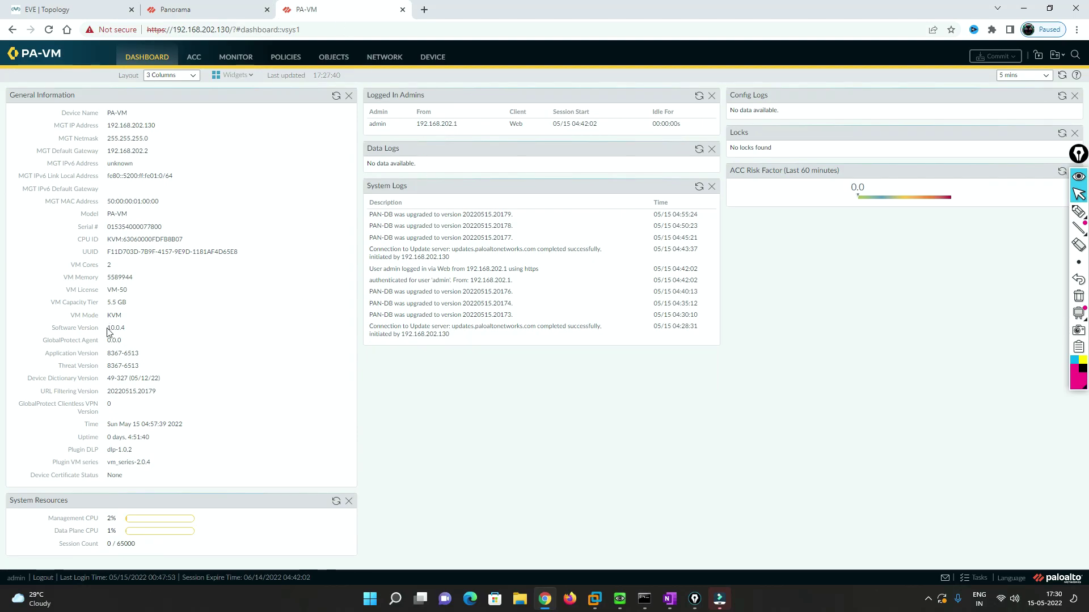
pyautogui.moveTo(111, 328); pyautogui.dragTo(126, 332)
pyautogui.click(169, 10)
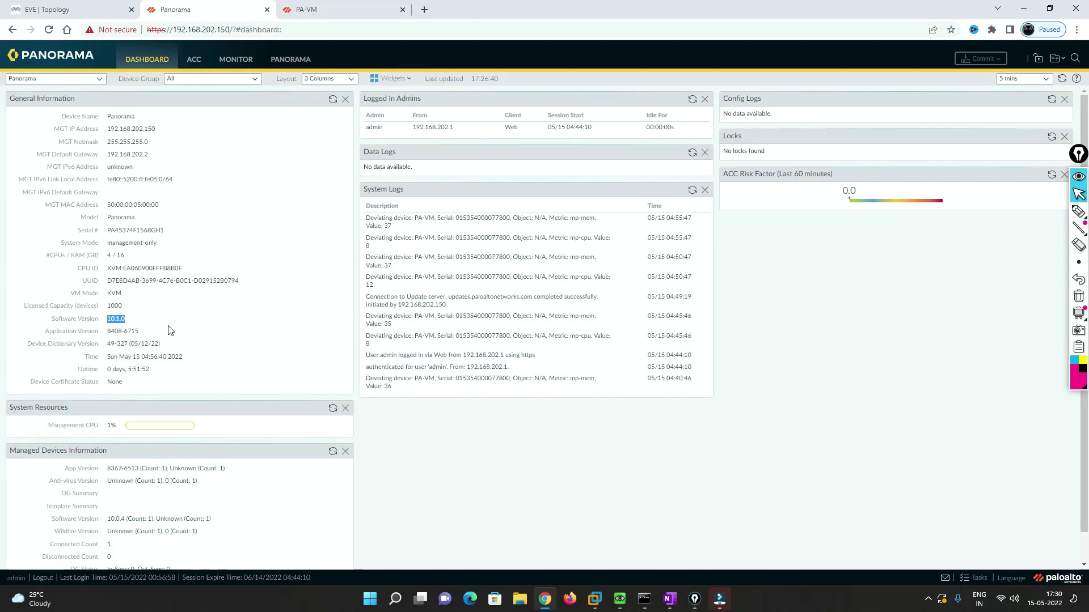
pyautogui.click(1078, 211)
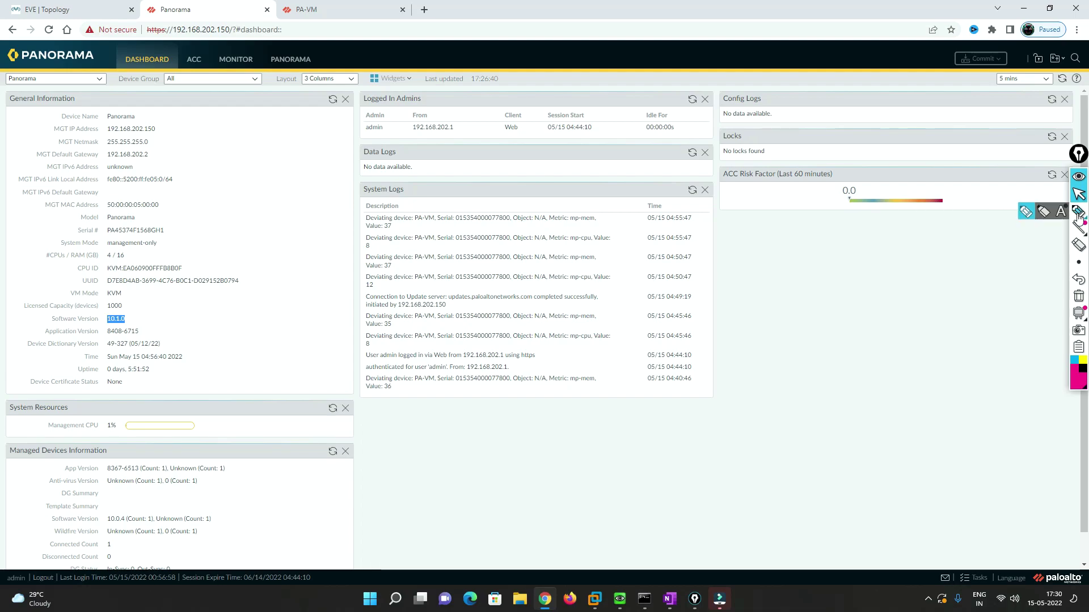
pyautogui.moveTo(149, 322); pyautogui.dragTo(131, 318)
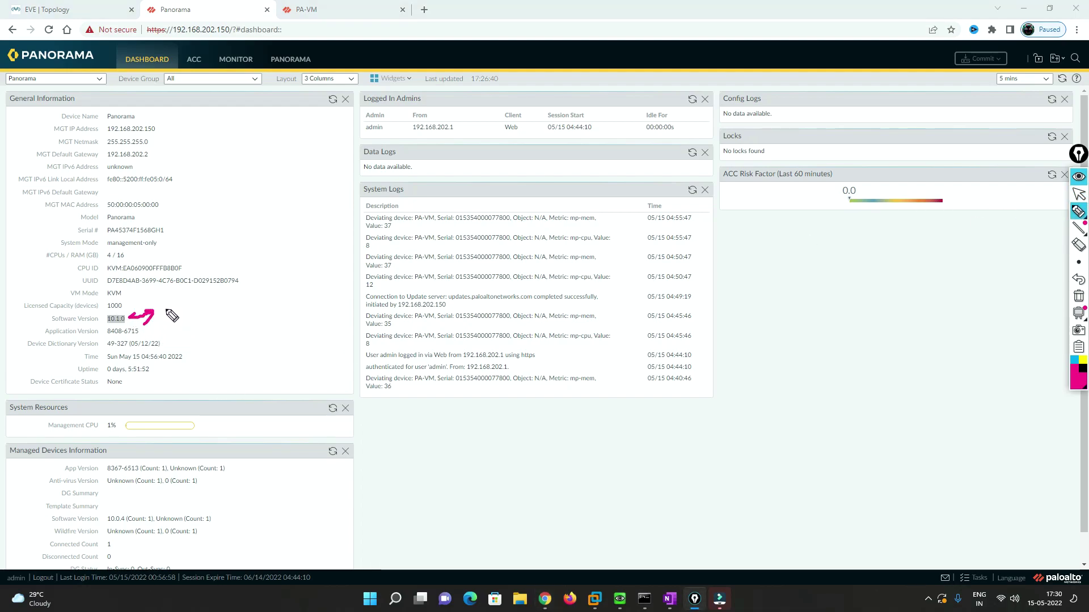
pyautogui.moveTo(123, 313)
pyautogui.mouseDown()
pyautogui.moveTo(137, 302)
pyautogui.moveTo(170, 315)
pyautogui.moveTo(208, 290)
pyautogui.mouseUp()
pyautogui.click(186, 309)
pyautogui.moveTo(183, 325)
pyautogui.mouseDown()
pyautogui.moveTo(183, 336)
pyautogui.moveTo(253, 311)
pyautogui.mouseUp()
pyautogui.click(200, 333)
pyautogui.click(215, 324)
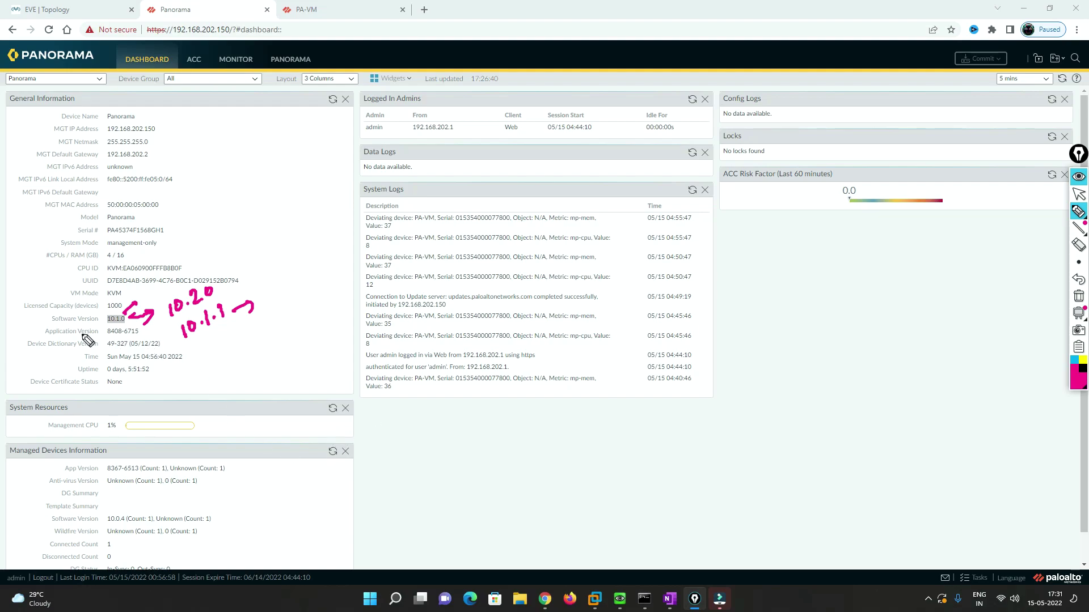
pyautogui.moveTo(64, 327); pyautogui.dragTo(99, 320)
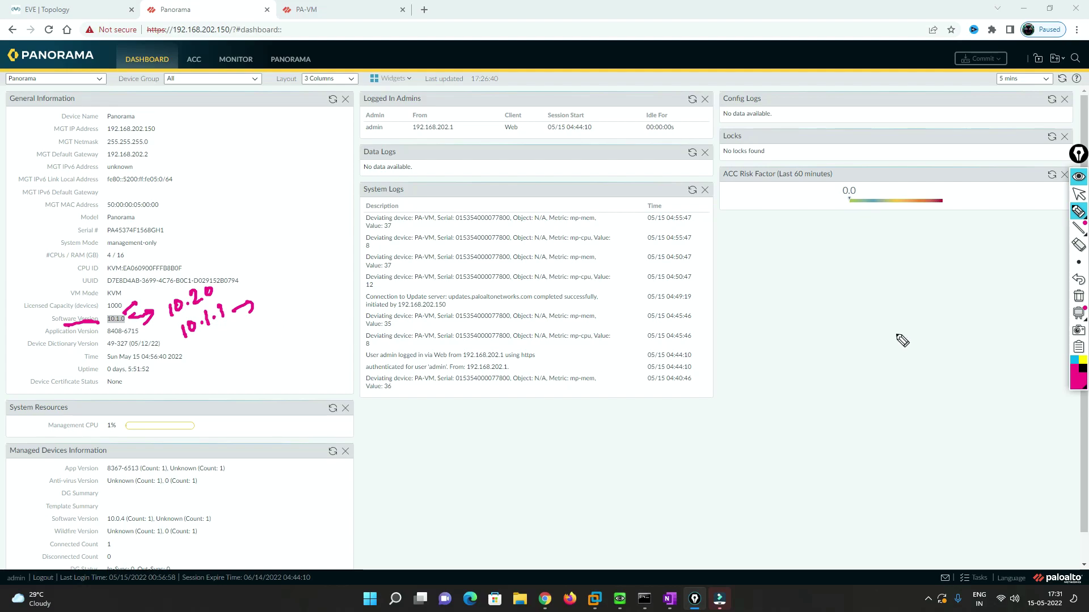
pyautogui.click(1078, 296)
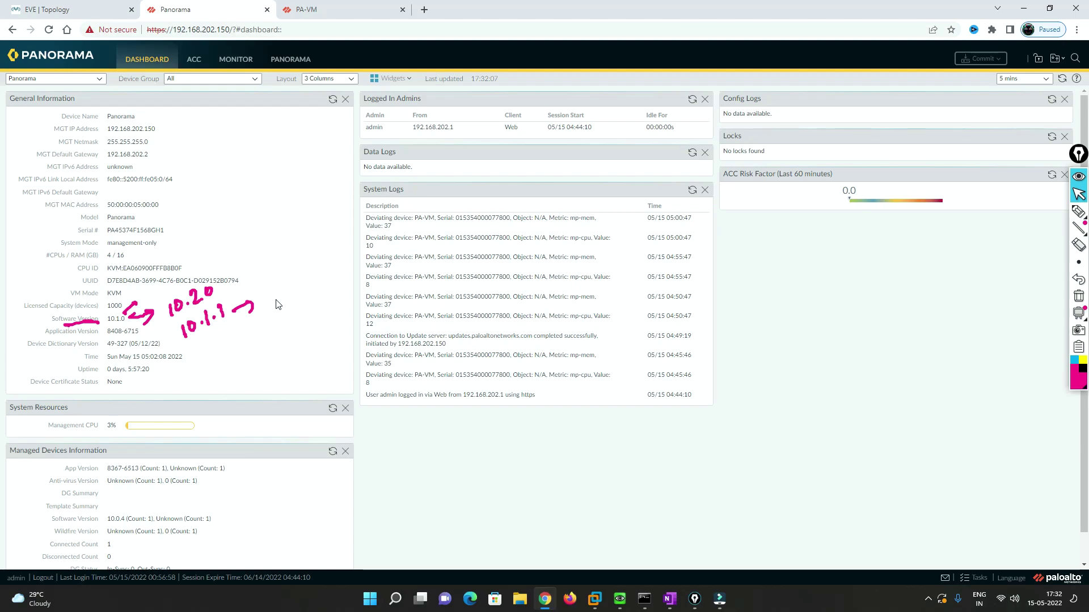
# - Open the PANORAMA Managed Devices summary and mark the connected PA-VM firewall
pyautogui.click(290, 59)
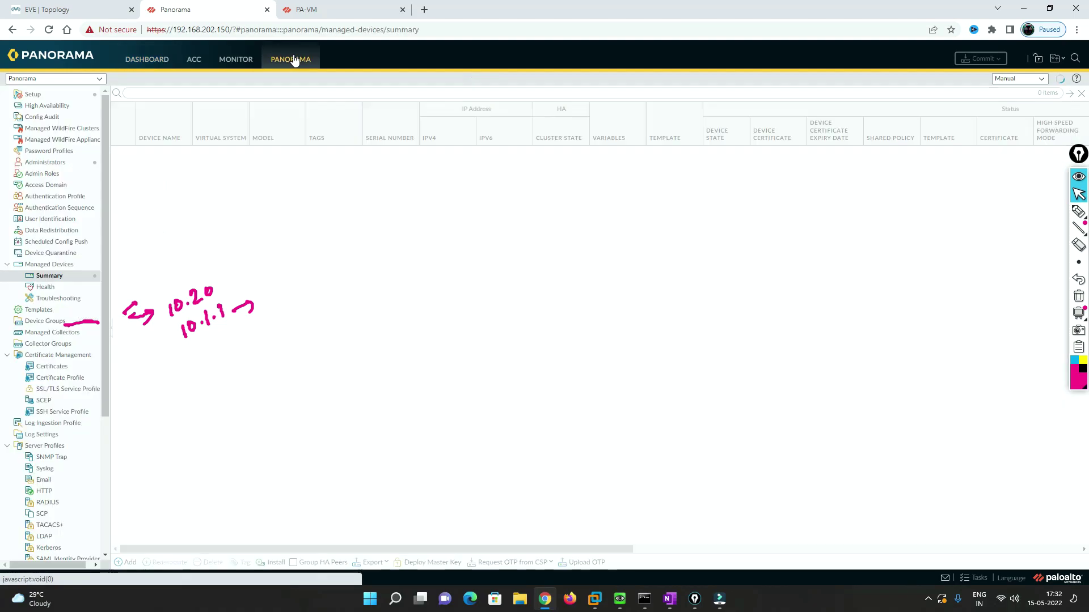
pyautogui.click(1079, 296)
pyautogui.moveTo(105, 340); pyautogui.dragTo(102, 486)
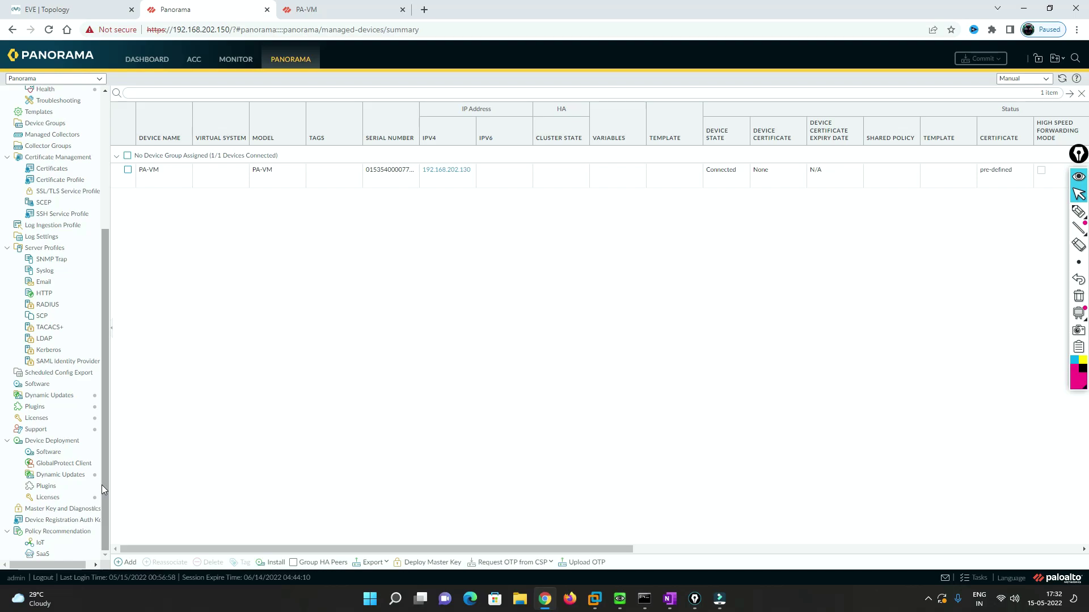
pyautogui.click(1078, 212)
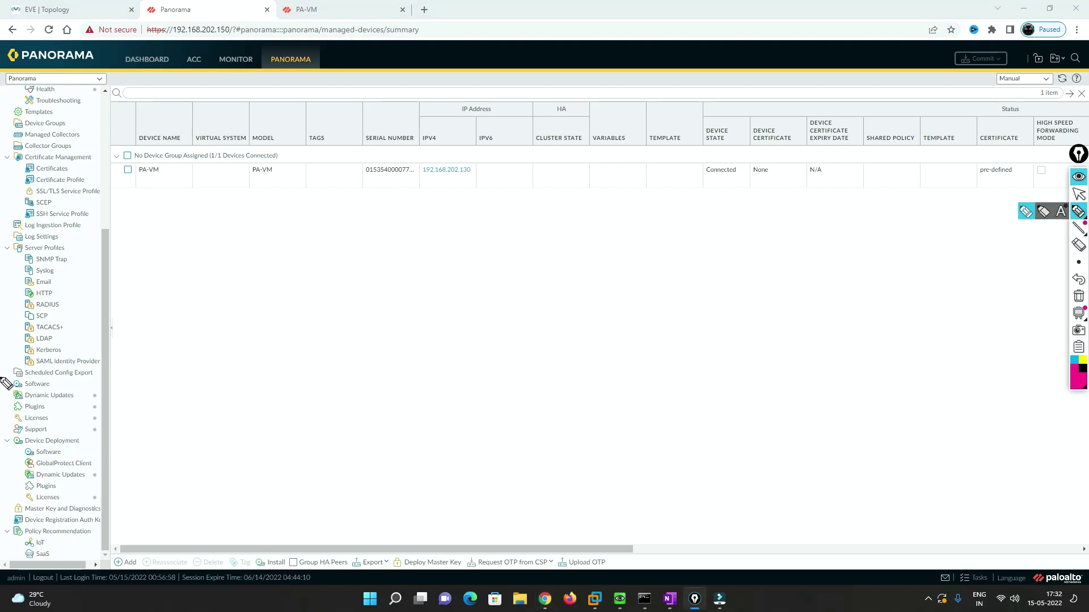
pyautogui.moveTo(1, 387)
pyautogui.mouseDown()
pyautogui.moveTo(14, 382)
pyautogui.moveTo(13, 431)
pyautogui.mouseUp()
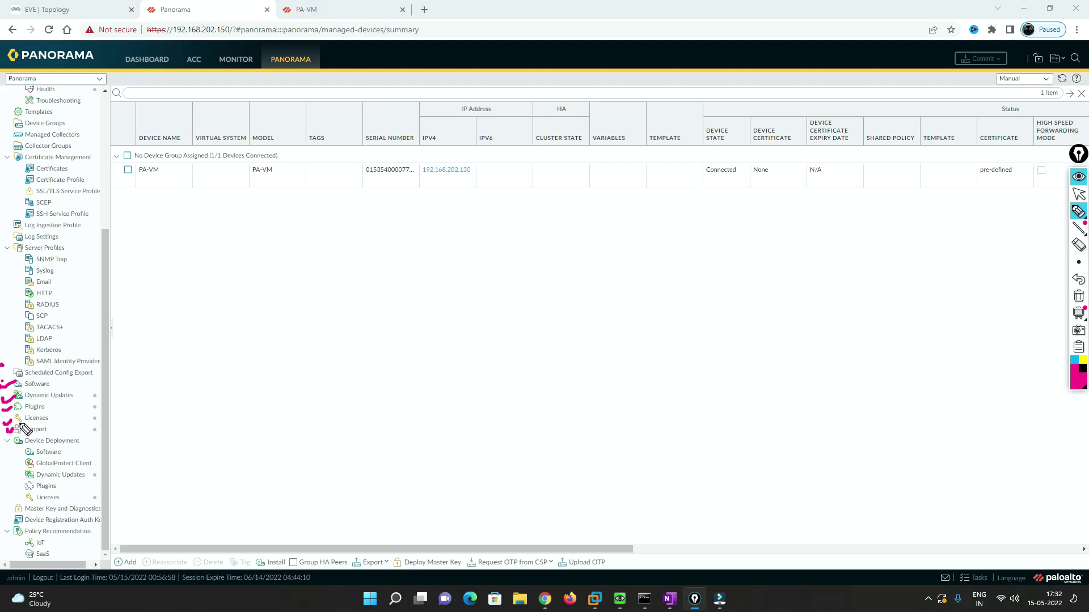
pyautogui.moveTo(109, 412)
pyautogui.mouseDown()
pyautogui.moveTo(145, 405)
pyautogui.moveTo(147, 415)
pyautogui.moveTo(157, 369)
pyautogui.moveTo(165, 393)
pyautogui.moveTo(197, 394)
pyautogui.moveTo(262, 335)
pyautogui.mouseUp()
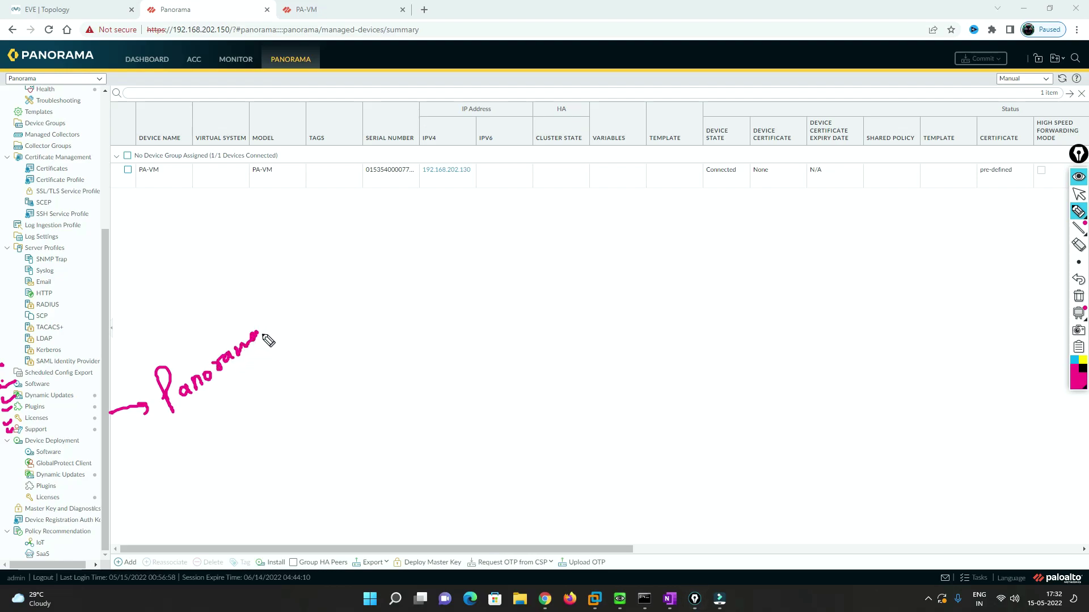
# - Mark up the left navigation tree, scrolled down toward Device Deployment
pyautogui.click(11, 452)
pyautogui.moveTo(11, 454); pyautogui.dragTo(13, 499)
pyautogui.moveTo(113, 477)
pyautogui.mouseDown()
pyautogui.moveTo(173, 481)
pyautogui.moveTo(196, 452)
pyautogui.mouseUp()
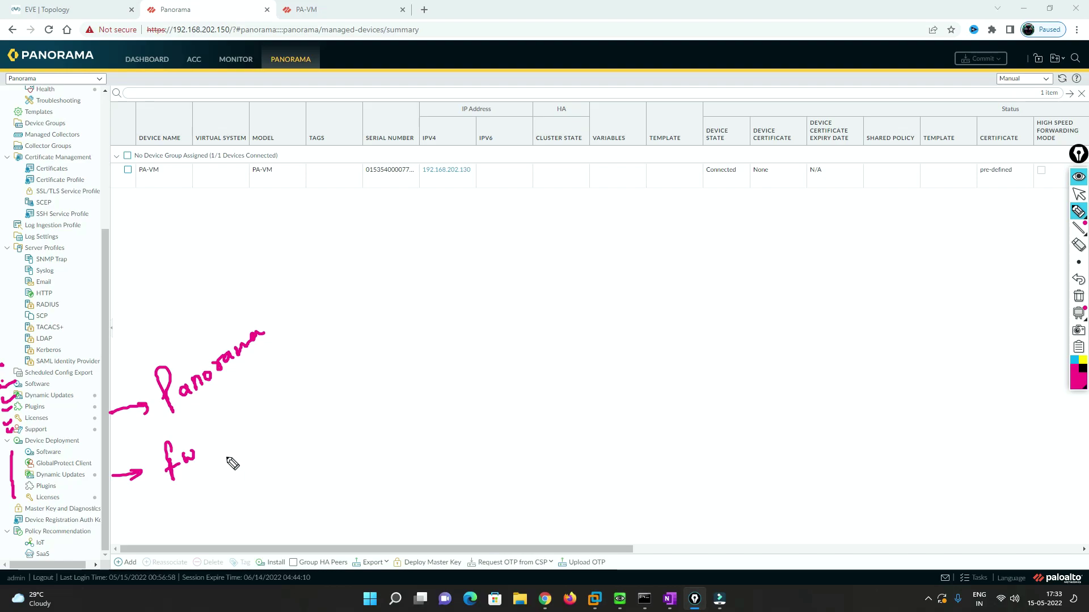
pyautogui.click(1078, 296)
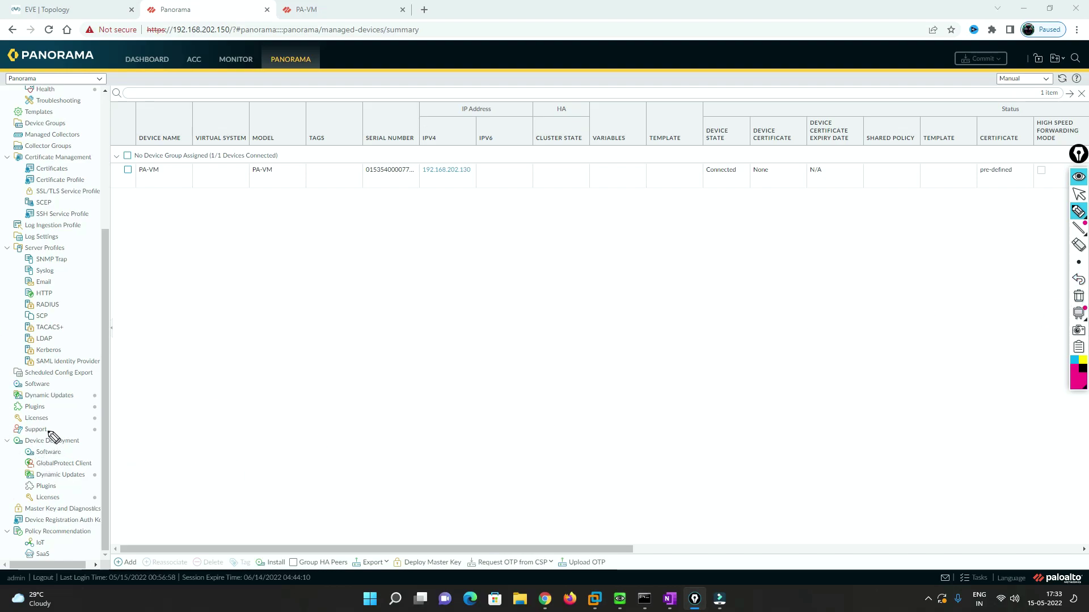
pyautogui.moveTo(51, 385); pyautogui.dragTo(74, 386)
pyautogui.click(63, 453)
pyautogui.moveTo(62, 454)
pyautogui.mouseDown()
pyautogui.moveTo(154, 441)
pyautogui.moveTo(146, 446)
pyautogui.mouseUp()
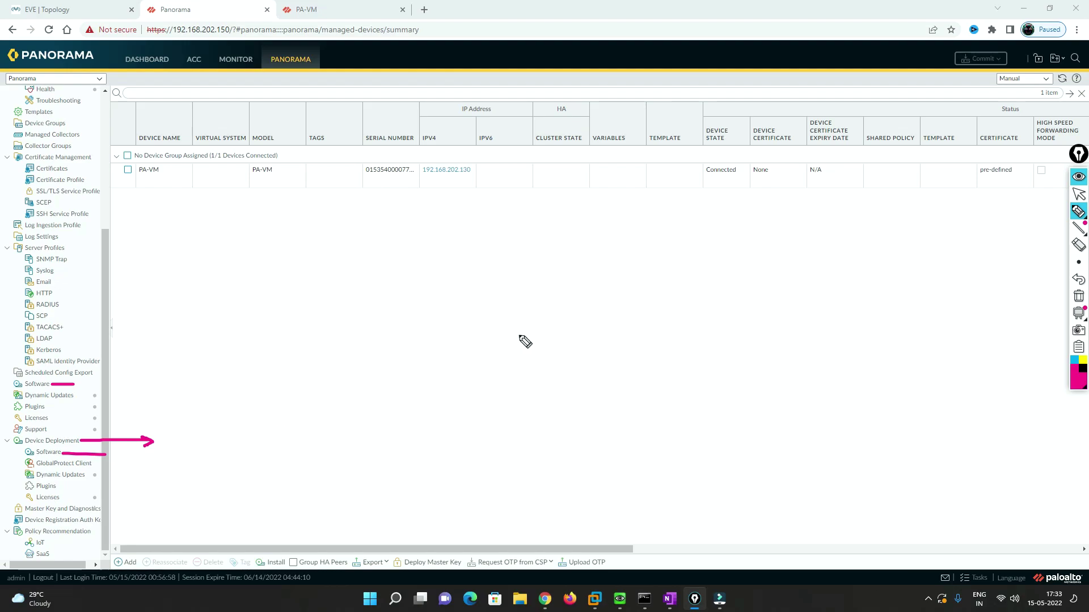
# - Clear the annotations and go to Device Deployment > Software in the left tree
pyautogui.click(1078, 297)
pyautogui.click(1079, 194)
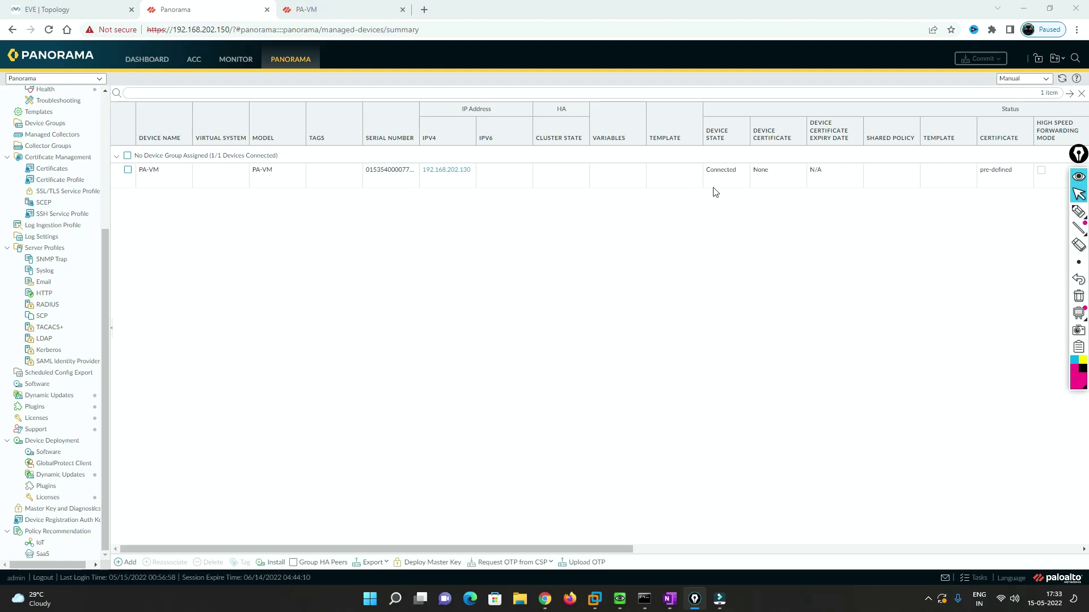
pyautogui.click(49, 453)
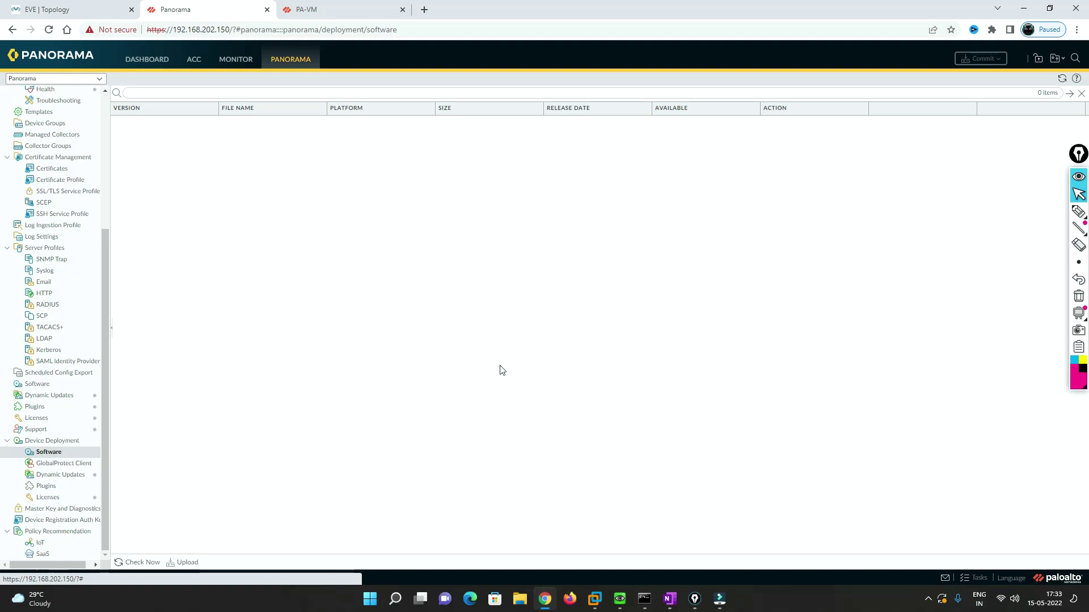
# - Zoom the page to 125% and check the update server for PAN-OS releases
pyautogui.click(135, 563)
pyautogui.hotkey('ctrl', '+')
pyautogui.hotkey('ctrl', '+')
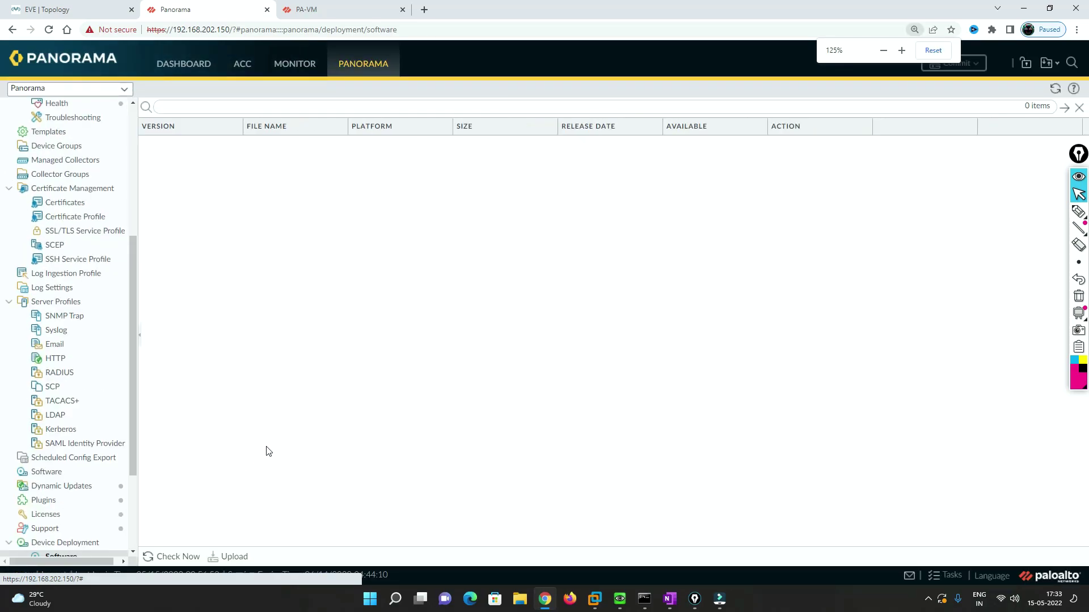
pyautogui.click(175, 557)
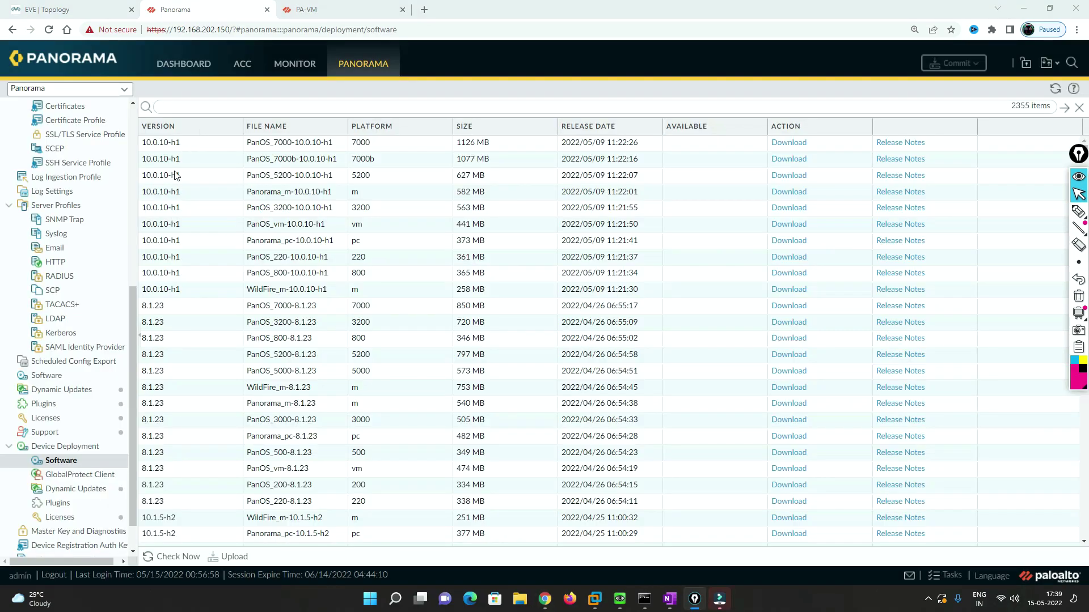
# - Browse the 2355 listed releases, then switch to the PA-VM dashboard tab
pyautogui.scroll(-20, 419, 349)
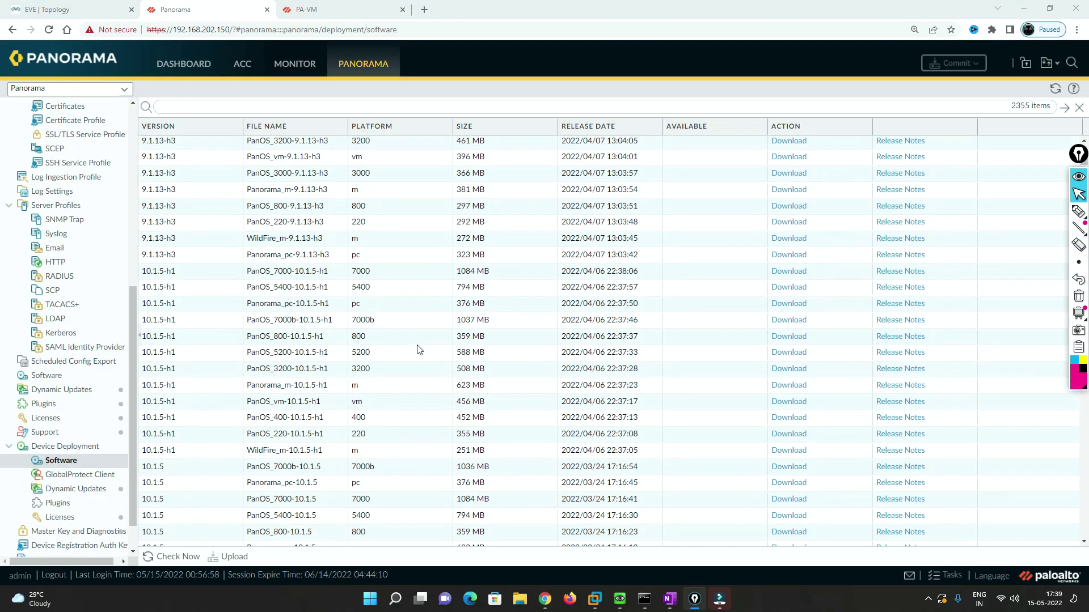
pyautogui.scroll(-20, 419, 349)
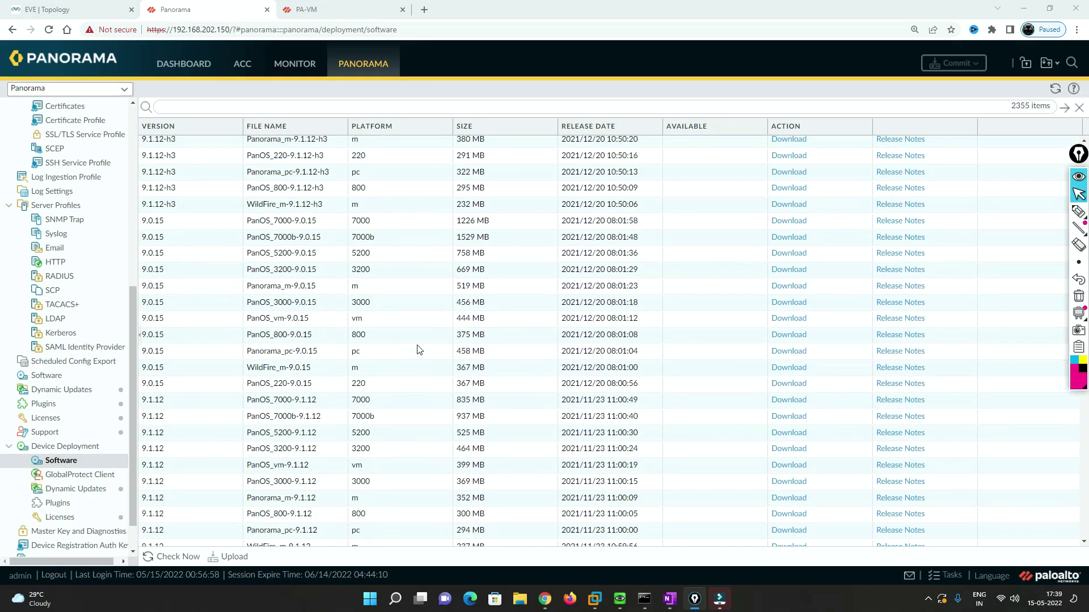
pyautogui.scroll(-6, 419, 350)
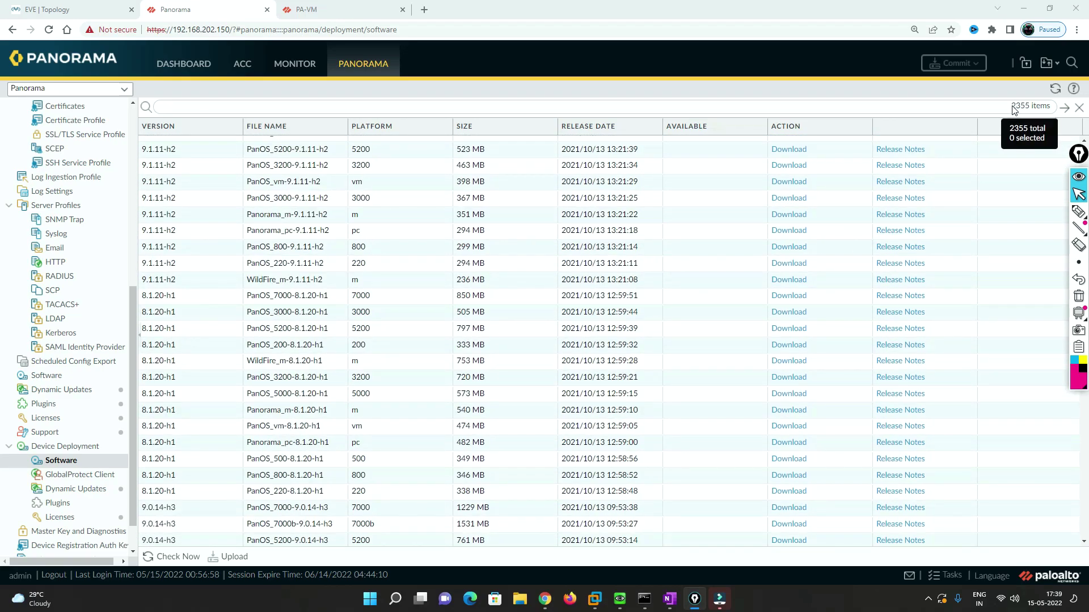
pyautogui.scroll(-15, 223, 287)
pyautogui.hotkey('ctrl', 'Tab')
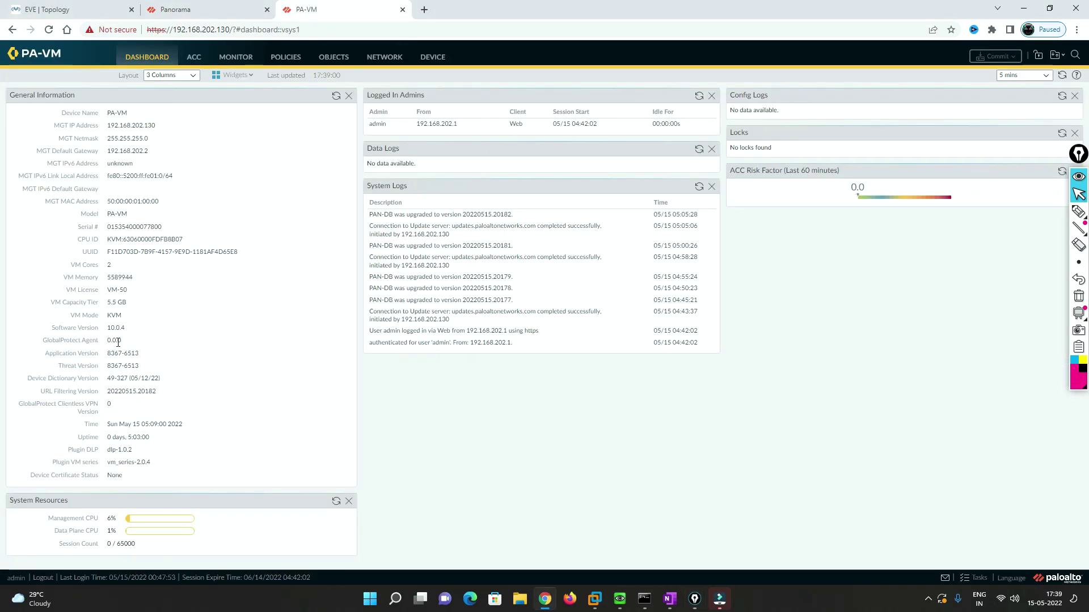
# - Highlight the firewall's current version 10.0.4, then return to Panorama's release list
pyautogui.moveTo(109, 331); pyautogui.dragTo(125, 331)
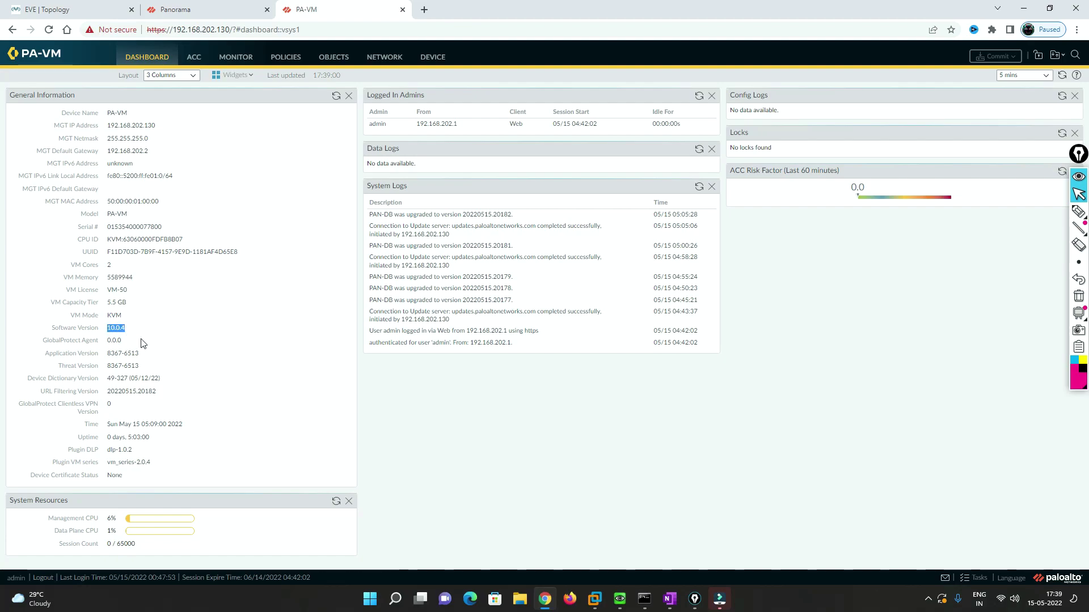
pyautogui.click(213, 9)
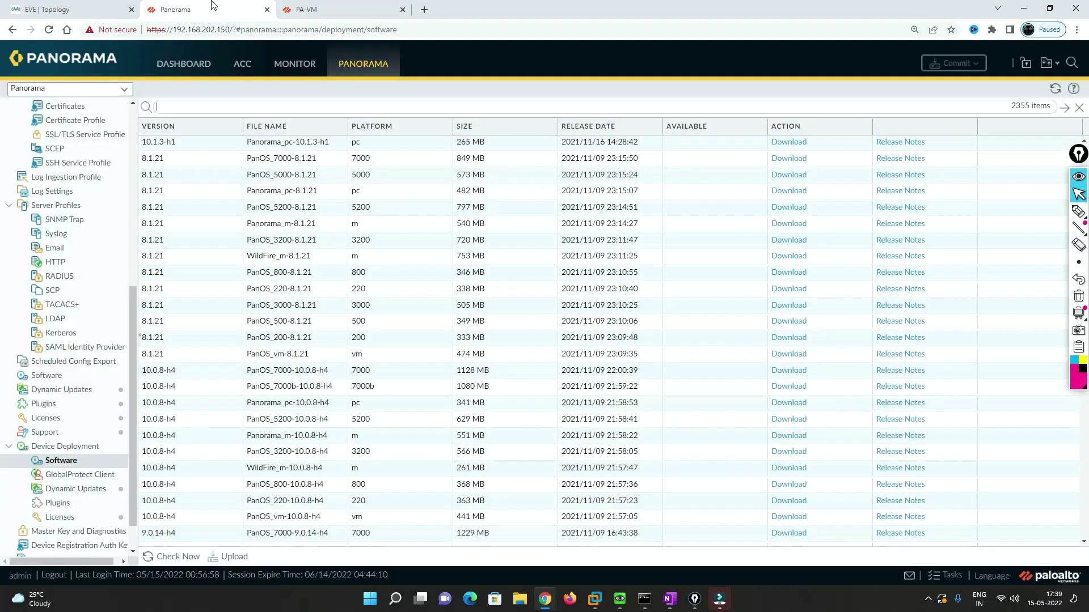
pyautogui.click(191, 107)
pyautogui.write('10.0.5')
pyautogui.press('Return')
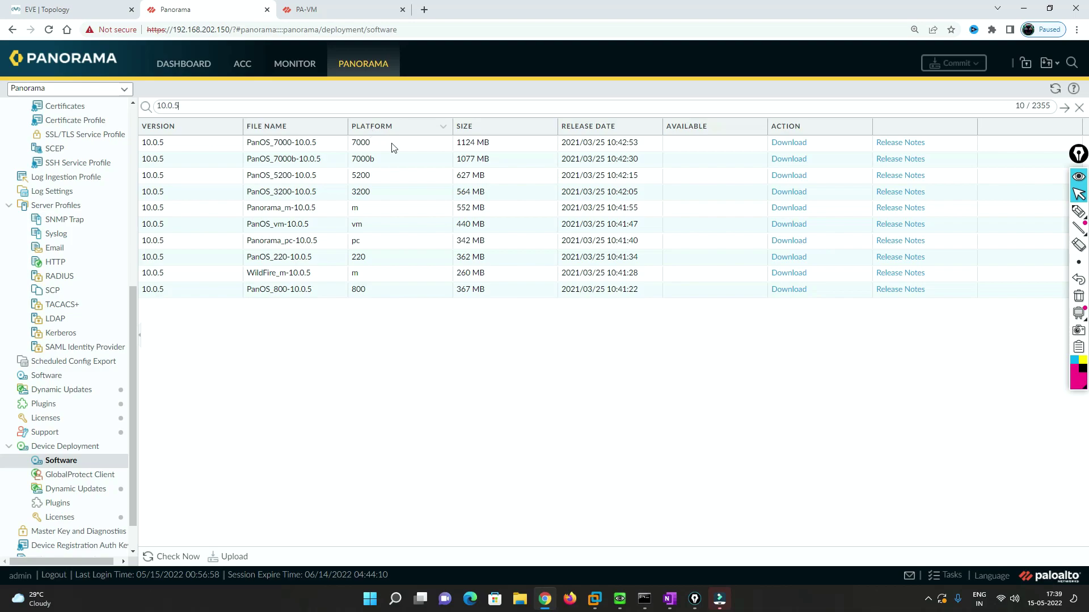
pyautogui.click(1079, 211)
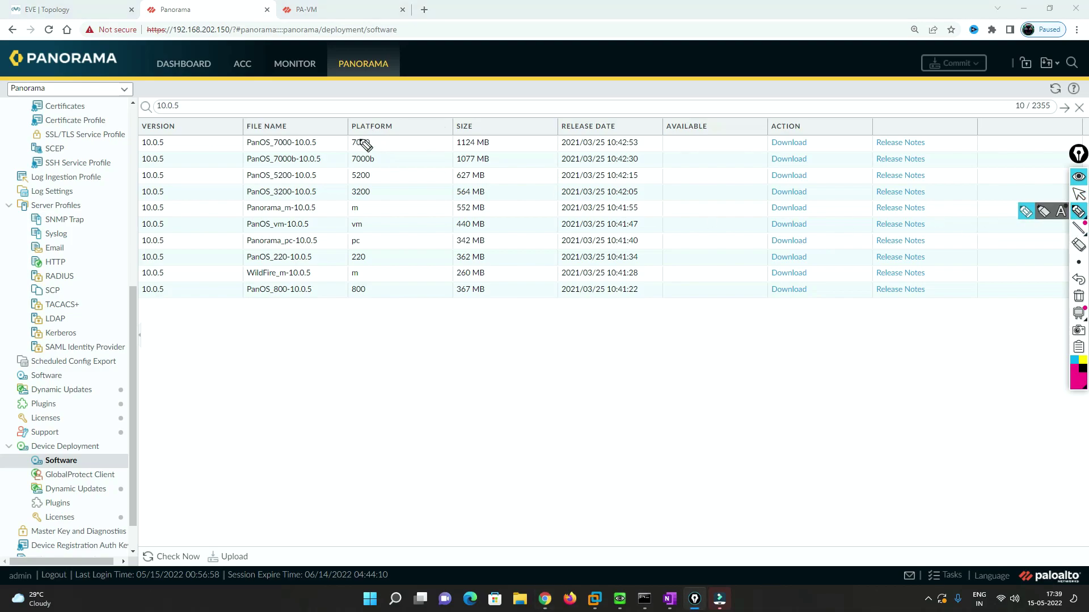
pyautogui.moveTo(395, 140)
pyautogui.mouseDown()
pyautogui.moveTo(397, 306)
pyautogui.moveTo(389, 301)
pyautogui.moveTo(400, 327)
pyautogui.mouseUp()
pyautogui.moveTo(377, 176)
pyautogui.mouseDown()
pyautogui.moveTo(404, 163)
pyautogui.moveTo(385, 190)
pyautogui.moveTo(396, 182)
pyautogui.mouseUp()
pyautogui.moveTo(378, 142)
pyautogui.mouseDown()
pyautogui.moveTo(384, 150)
pyautogui.moveTo(415, 131)
pyautogui.mouseUp()
pyautogui.moveTo(370, 221); pyautogui.dragTo(403, 213)
pyautogui.click(372, 256)
pyautogui.moveTo(372, 259); pyautogui.dragTo(398, 245)
pyautogui.moveTo(374, 296); pyautogui.dragTo(398, 284)
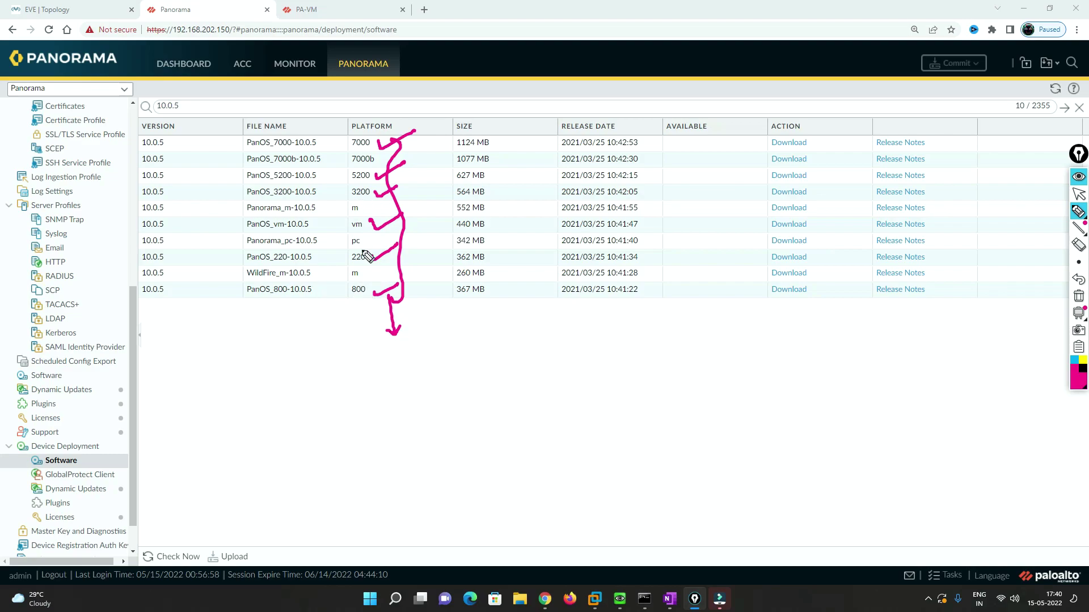
pyautogui.moveTo(422, 146)
pyautogui.mouseDown()
pyautogui.moveTo(440, 309)
pyautogui.moveTo(422, 325)
pyautogui.mouseUp()
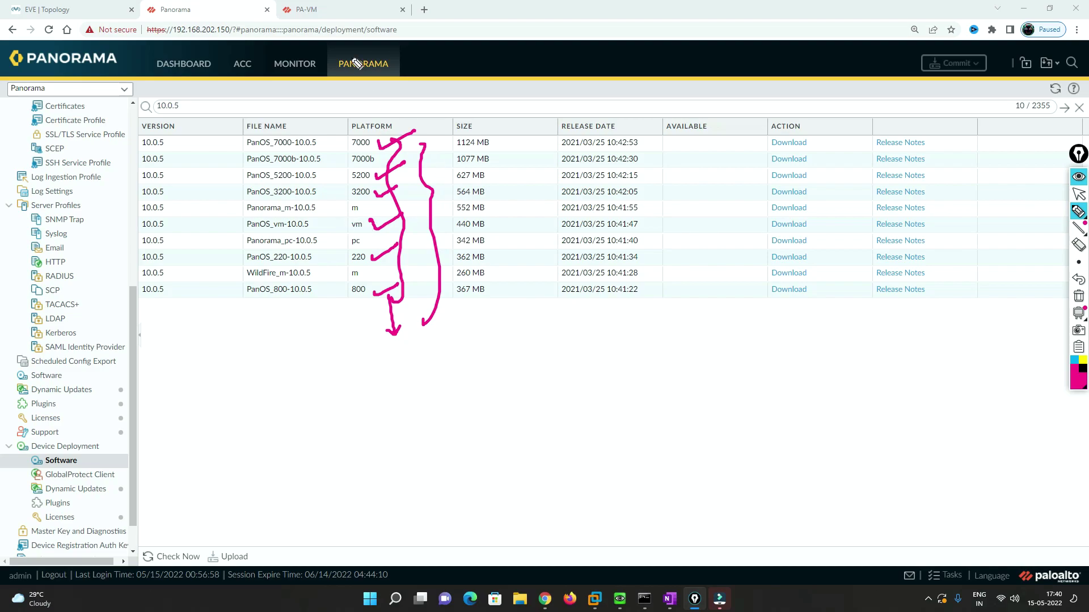
pyautogui.hotkey('ctrl', 'shift', '1')
pyautogui.click(316, 14)
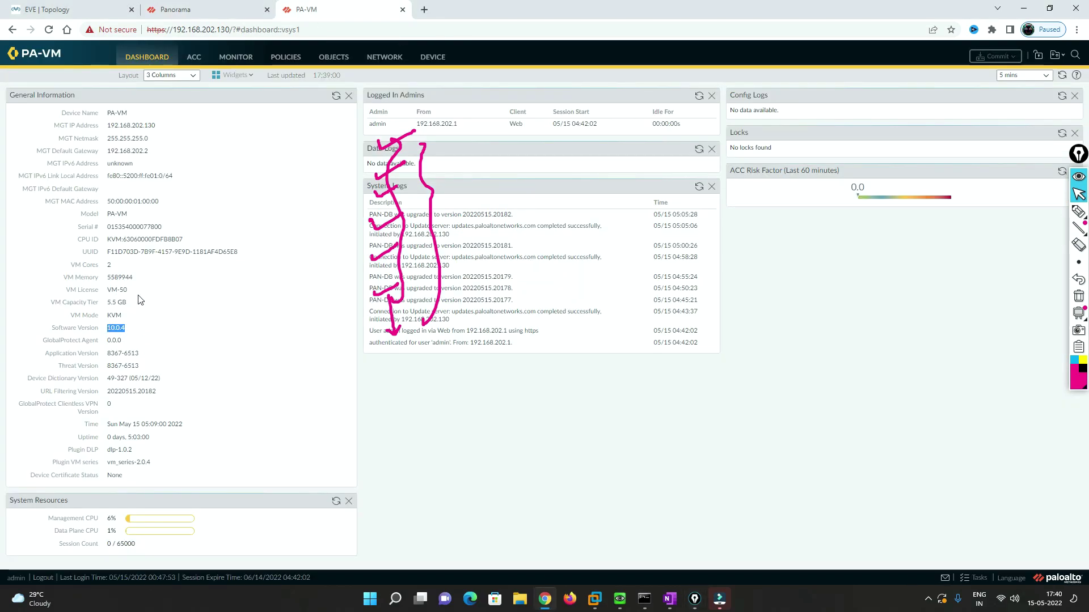
pyautogui.moveTo(109, 215); pyautogui.dragTo(135, 217)
pyautogui.hotkey('ctrl', 'shift', 'Tab')
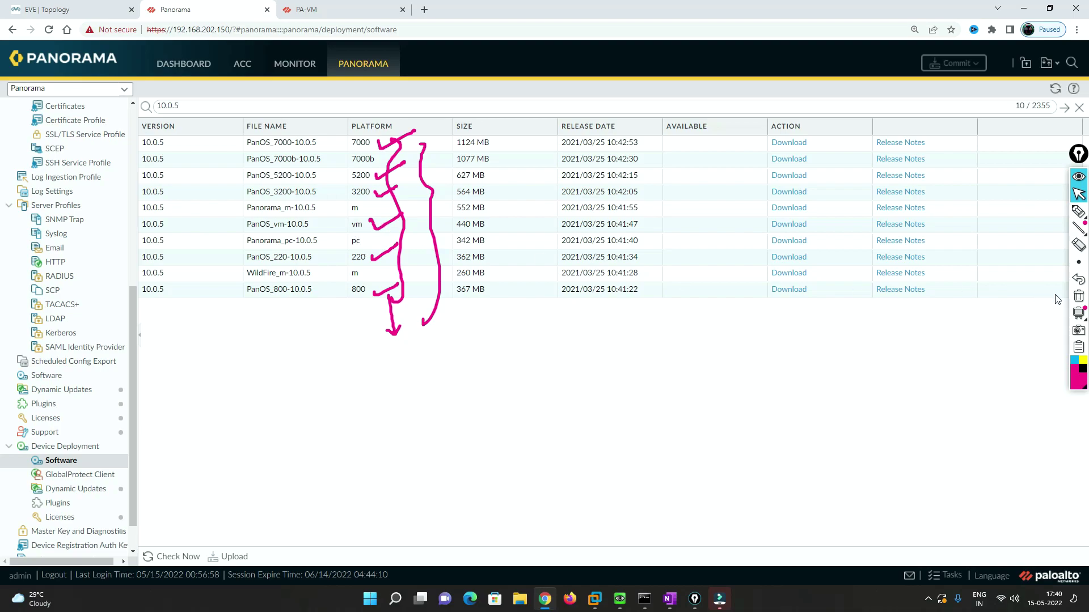
pyautogui.click(1078, 295)
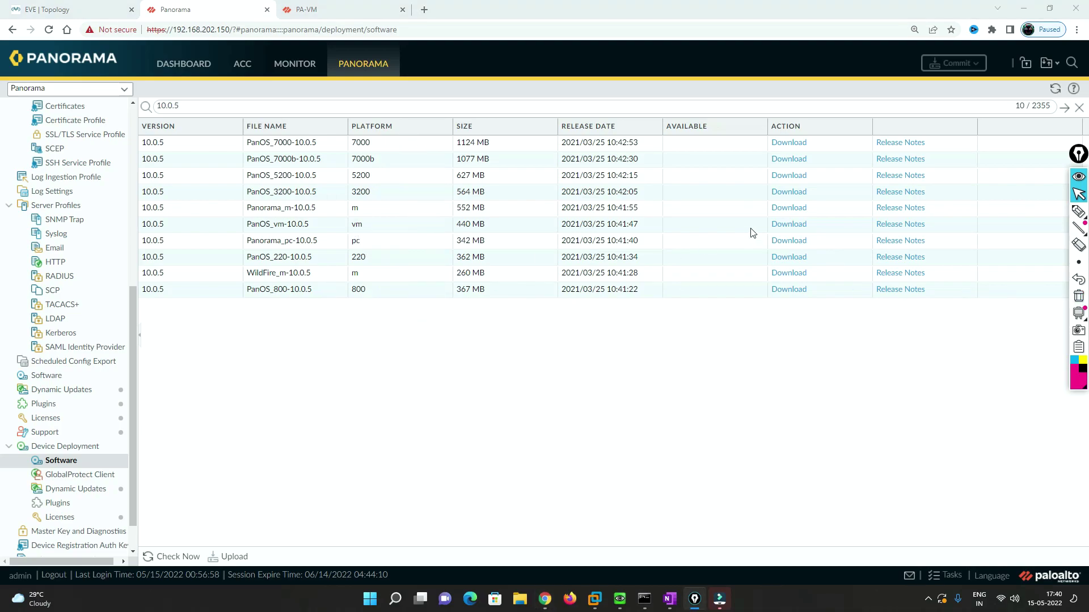
# - Download PanOS_vm-10.0.5, dismiss the completed job, and begin its deployment
pyautogui.click(796, 225)
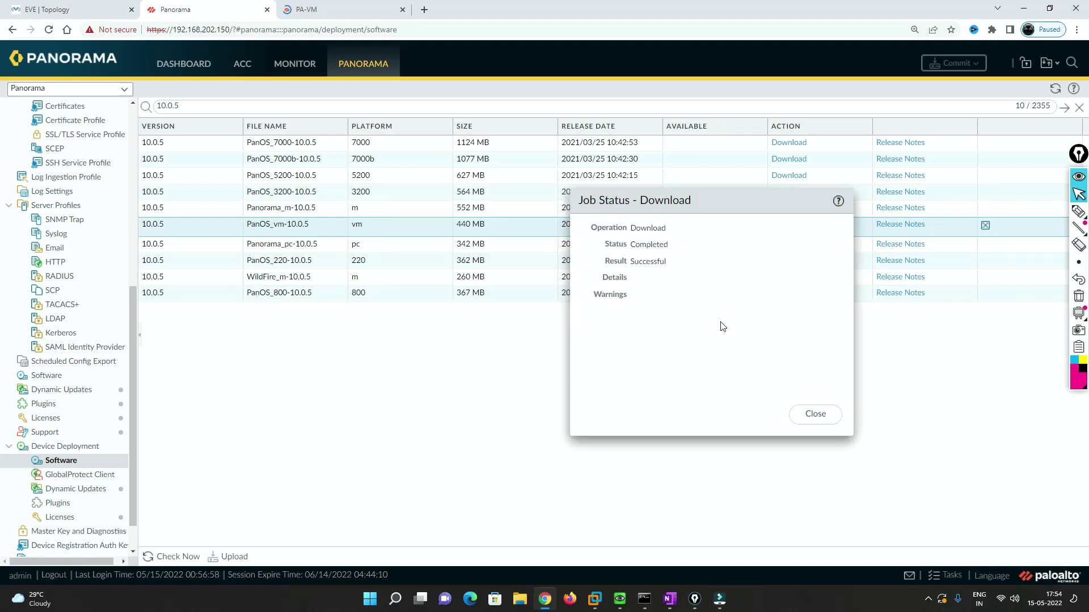
pyautogui.click(815, 417)
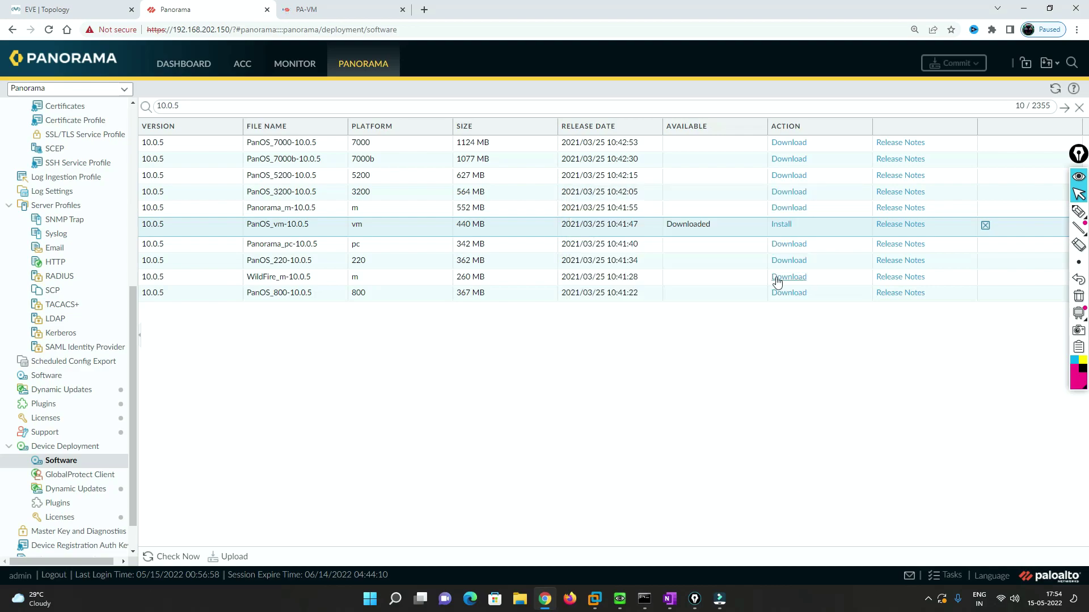
pyautogui.click(781, 224)
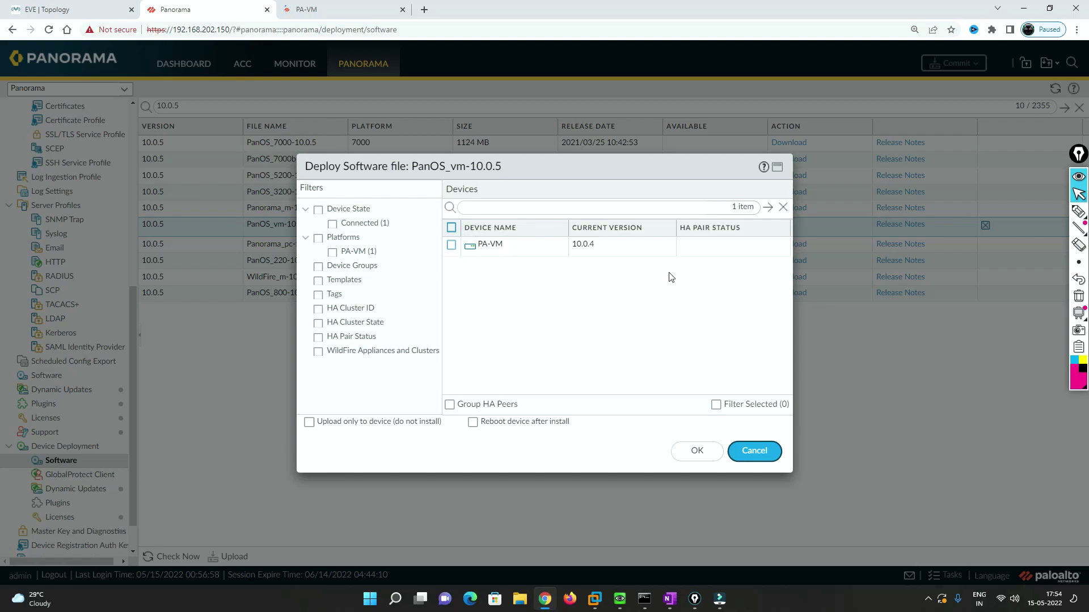
# - Install PanOS_vm-10.0.5 on the PA-VM device with reboot after install enabled
pyautogui.click(495, 210)
pyautogui.click(450, 246)
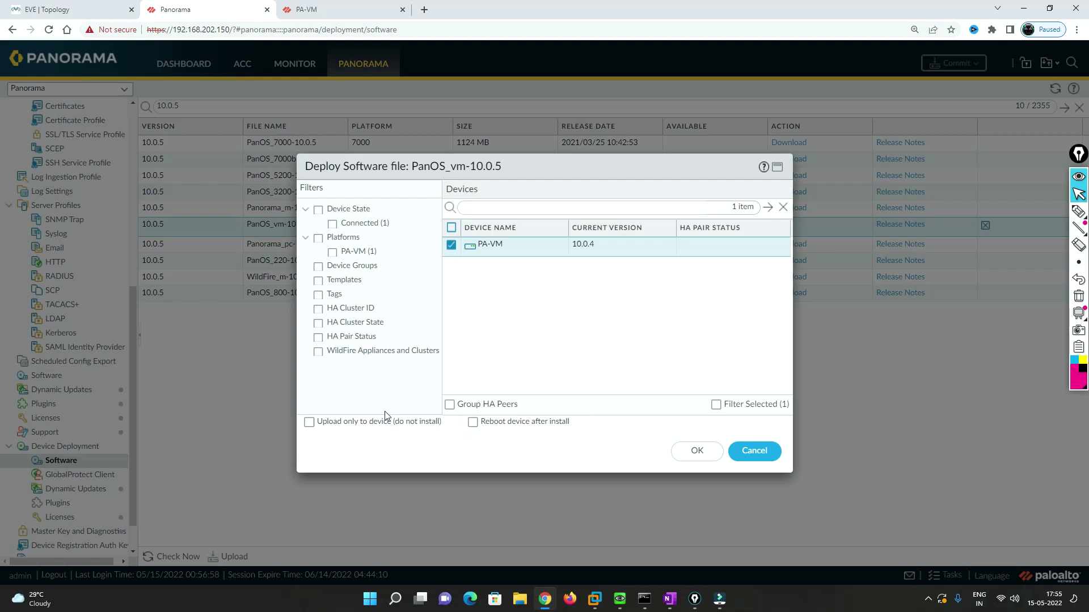
pyautogui.click(518, 422)
pyautogui.click(711, 452)
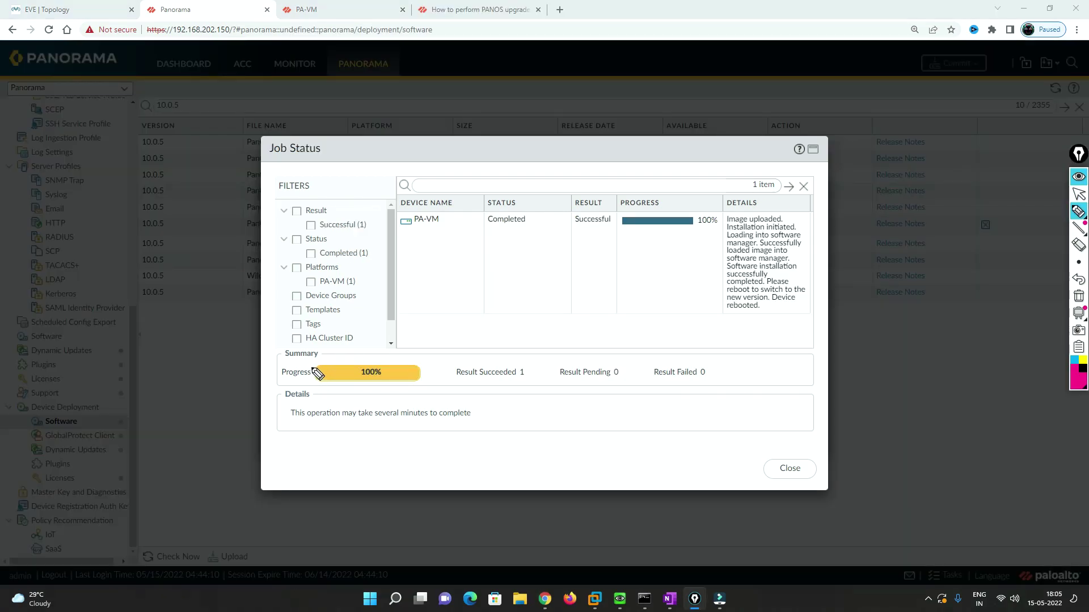
# - Mark the install job's 100% progress, Successful result and reboot notice on screen
pyautogui.moveTo(311, 366)
pyautogui.mouseDown()
pyautogui.moveTo(310, 381)
pyautogui.moveTo(402, 385)
pyautogui.moveTo(424, 364)
pyautogui.moveTo(317, 368)
pyautogui.mouseUp()
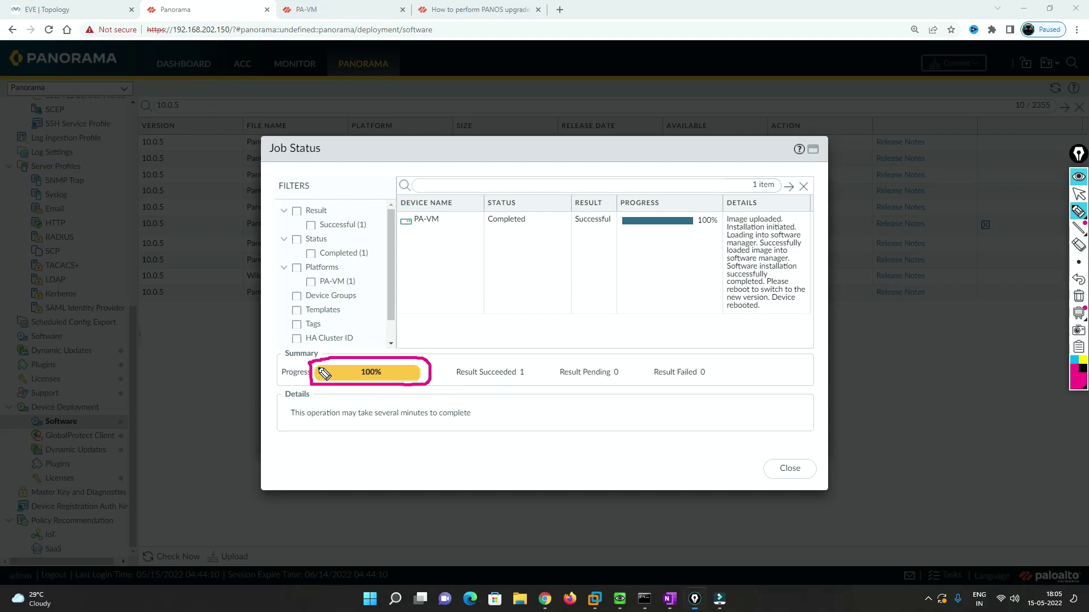
pyautogui.moveTo(580, 229); pyautogui.dragTo(630, 230)
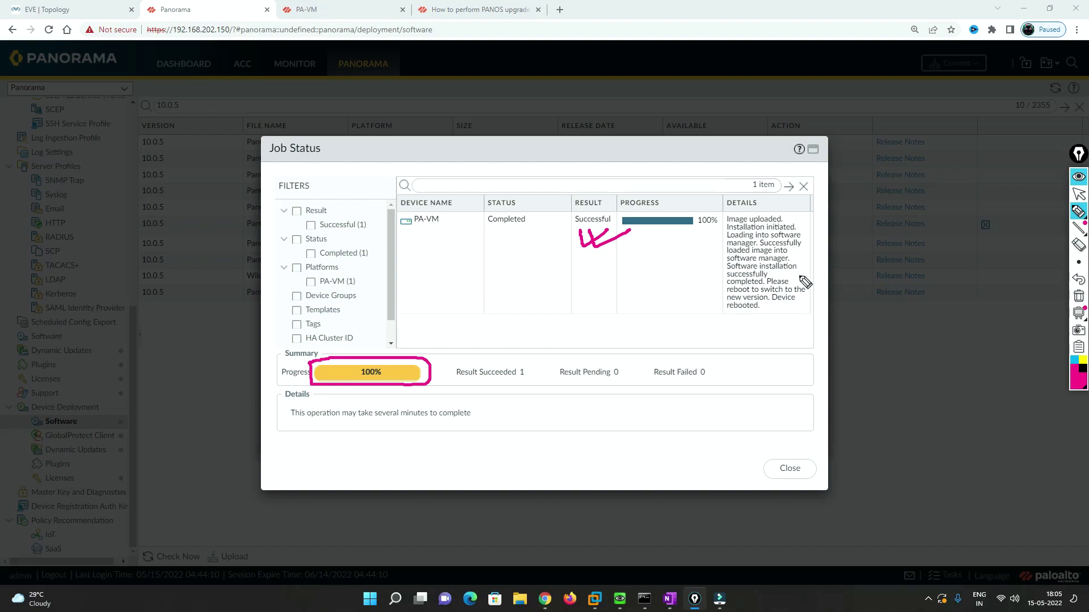
pyautogui.moveTo(797, 254)
pyautogui.mouseDown()
pyautogui.moveTo(789, 281)
pyautogui.moveTo(800, 277)
pyautogui.mouseUp()
pyautogui.click(1079, 194)
# - Bring up the PaloAlto1 QEMU console and reposition it to follow the reboot
pyautogui.moveTo(618, 605)
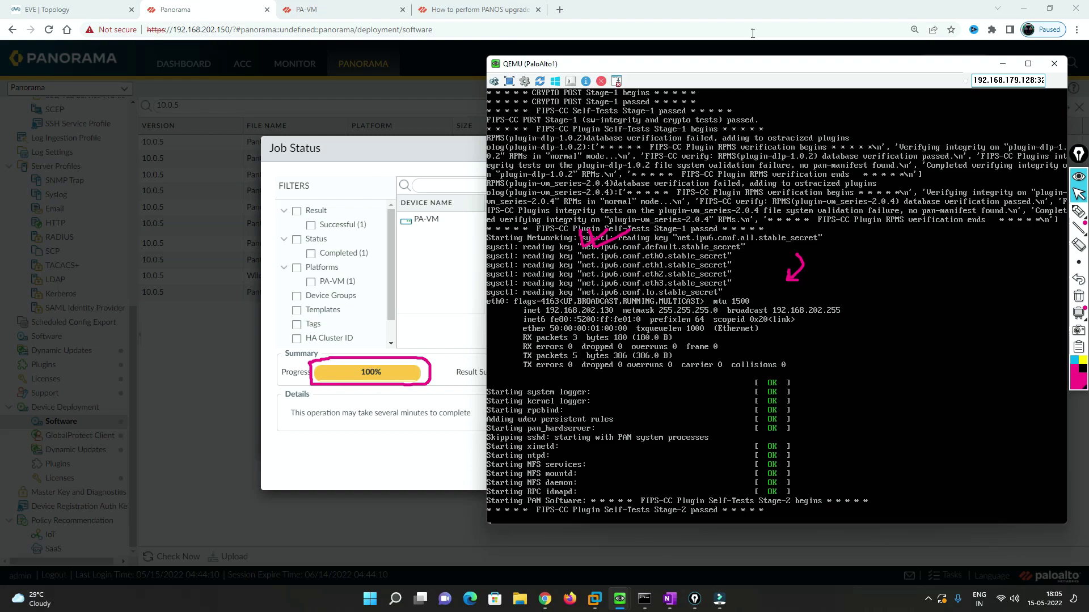
pyautogui.moveTo(765, 69); pyautogui.dragTo(750, 40)
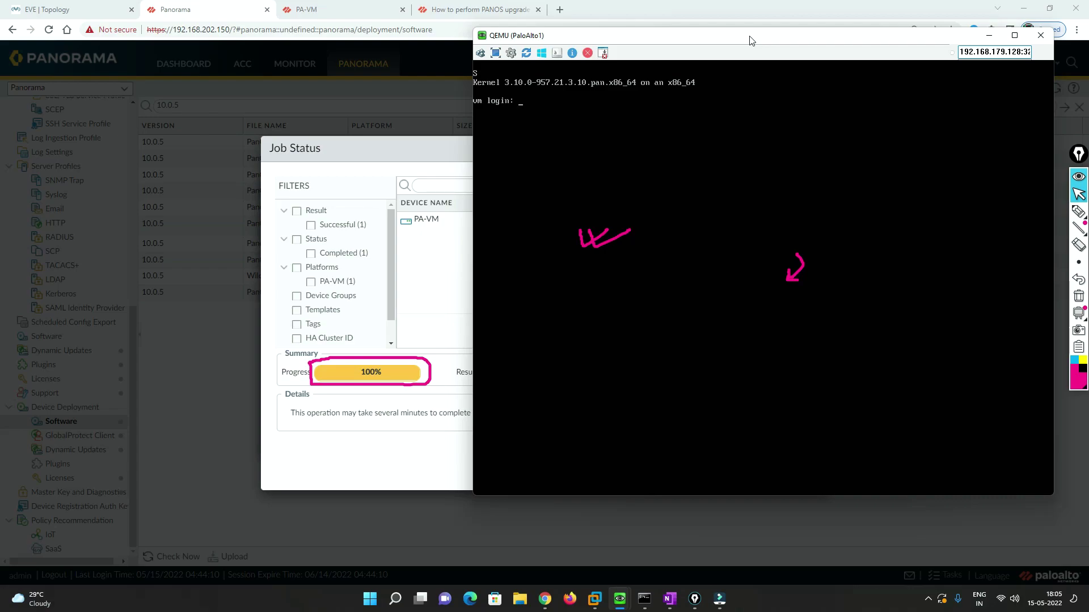
pyautogui.click(1079, 212)
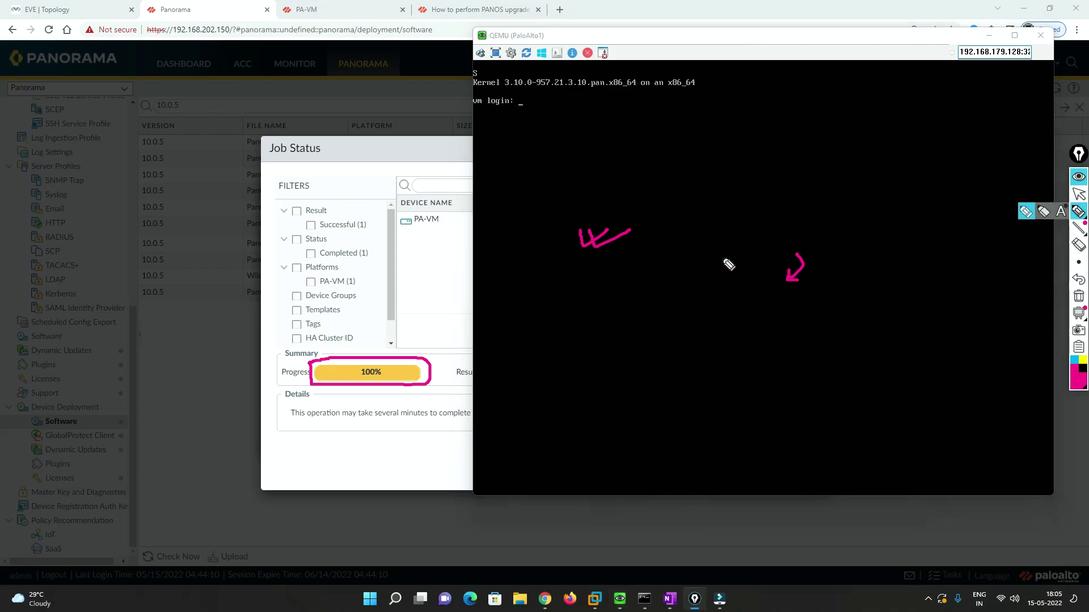
# - Handwrite and underline 10.0.5 on the console, with an arrow to the login prompt
pyautogui.moveTo(771, 169); pyautogui.dragTo(773, 198)
pyautogui.moveTo(783, 171)
pyautogui.mouseDown()
pyautogui.moveTo(838, 146)
pyautogui.moveTo(843, 157)
pyautogui.mouseUp()
pyautogui.click(803, 180)
pyautogui.click(812, 159)
pyautogui.click(831, 165)
pyautogui.moveTo(812, 201); pyautogui.dragTo(779, 227)
pyautogui.moveTo(866, 163); pyautogui.dragTo(812, 201)
pyautogui.moveTo(796, 234); pyautogui.dragTo(856, 191)
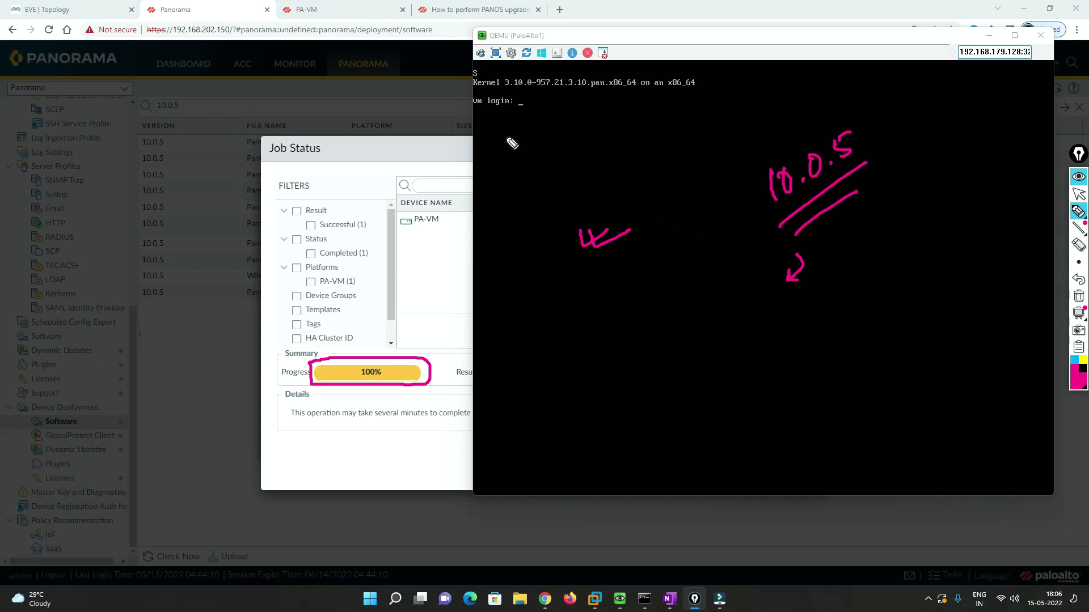
pyautogui.moveTo(506, 118)
pyautogui.mouseDown()
pyautogui.moveTo(506, 136)
pyautogui.moveTo(514, 127)
pyautogui.mouseUp()
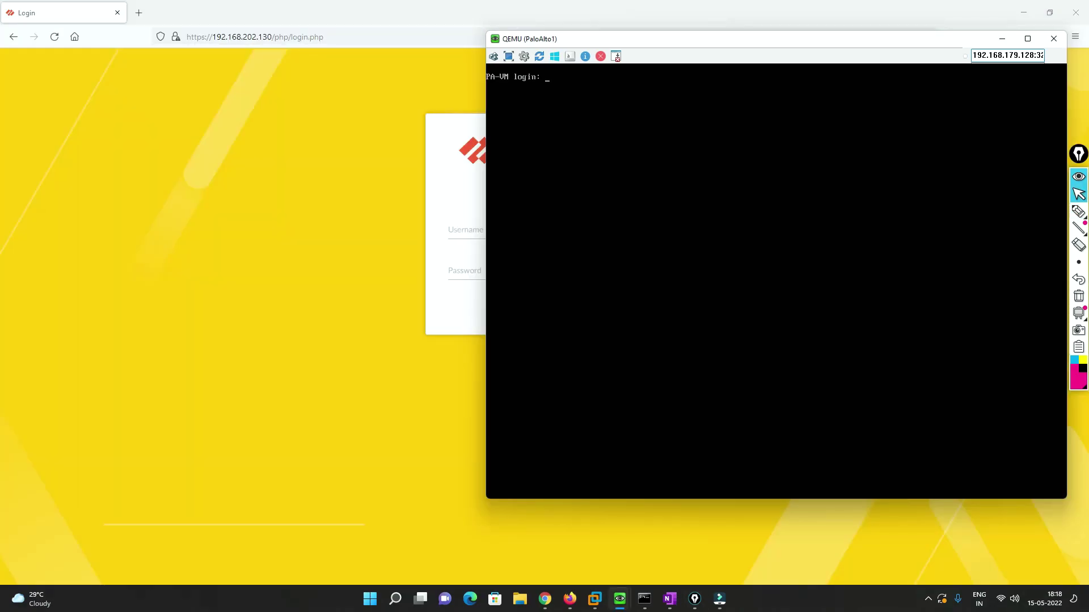
# - Log in to the PA-VM web interface with the administrator username and password
pyautogui.click(470, 207)
pyautogui.click(472, 228)
pyautogui.write('admin')
pyautogui.press('Tab')
pyautogui.write('a')
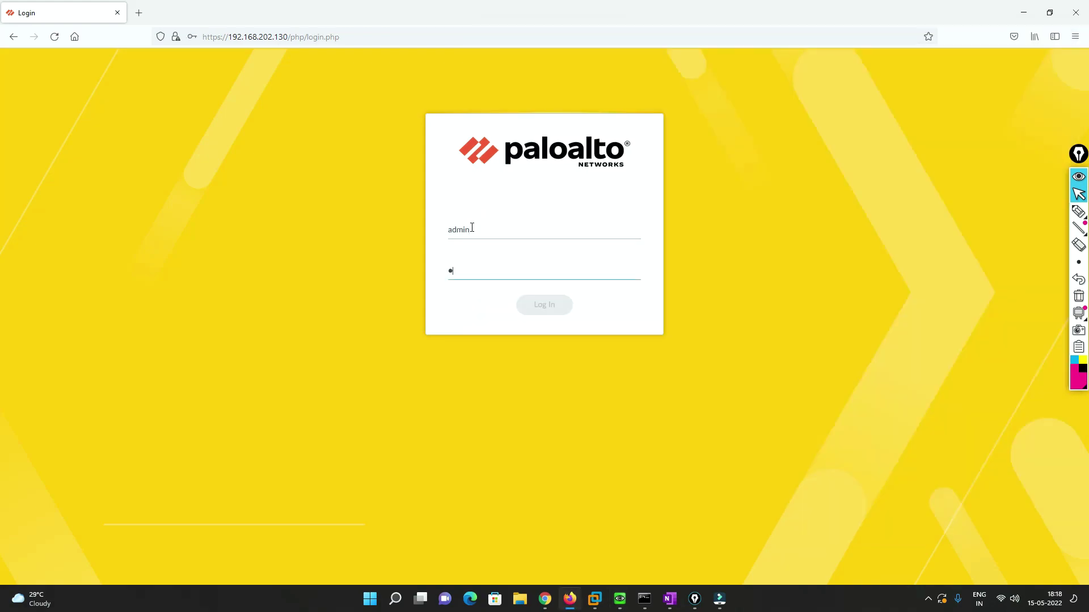
pyautogui.write('dmin@123')
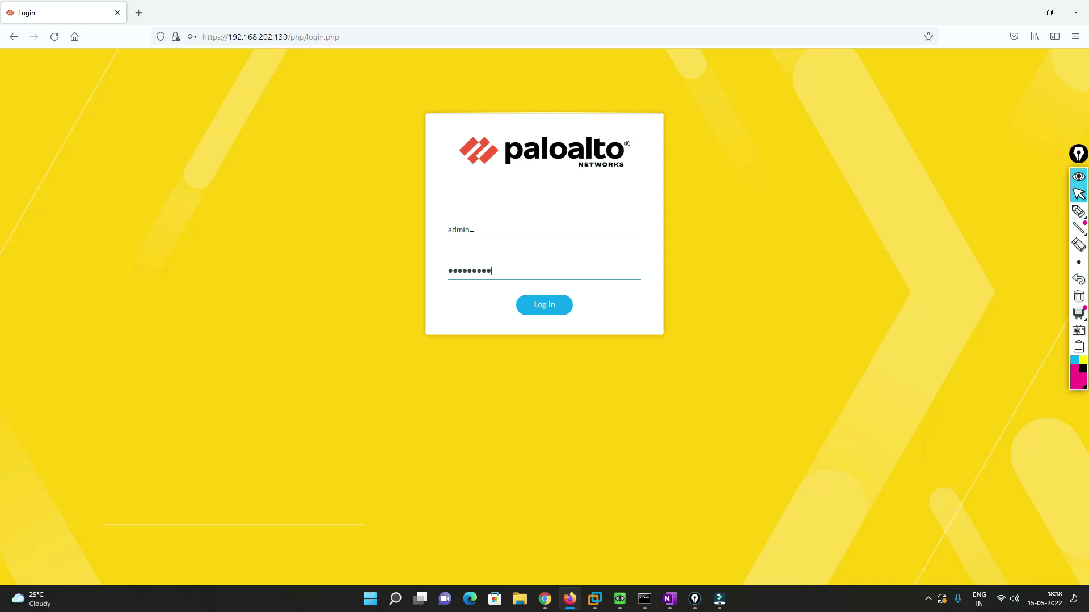
pyautogui.write('4')
pyautogui.press('Return')
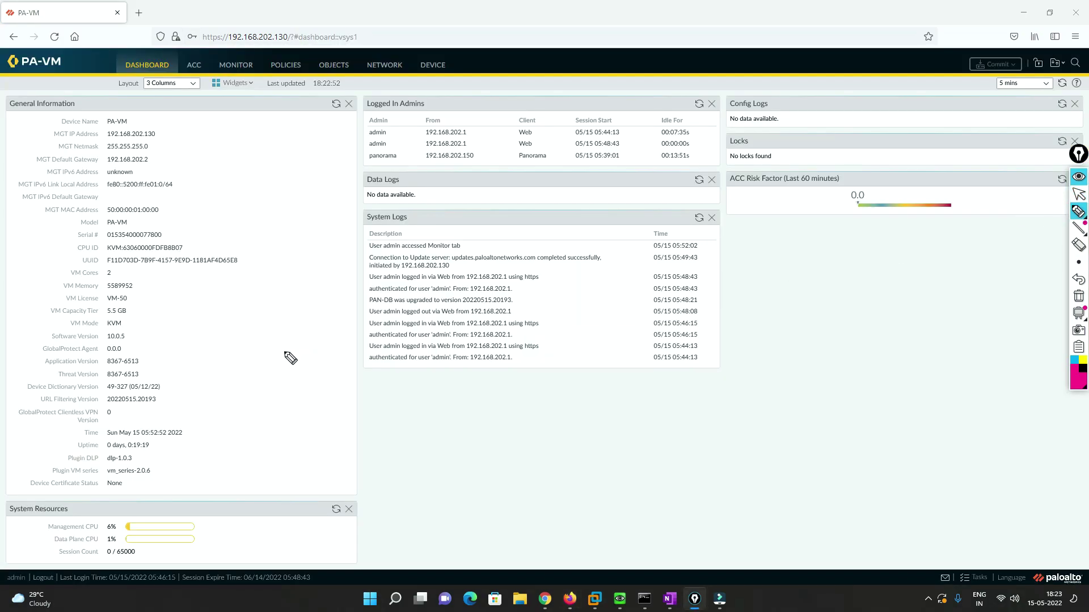
# - Mark the dashboard's Software Version 10.0.5 against the old 10.0.4, then clear annotations
pyautogui.moveTo(130, 337); pyautogui.dragTo(152, 327)
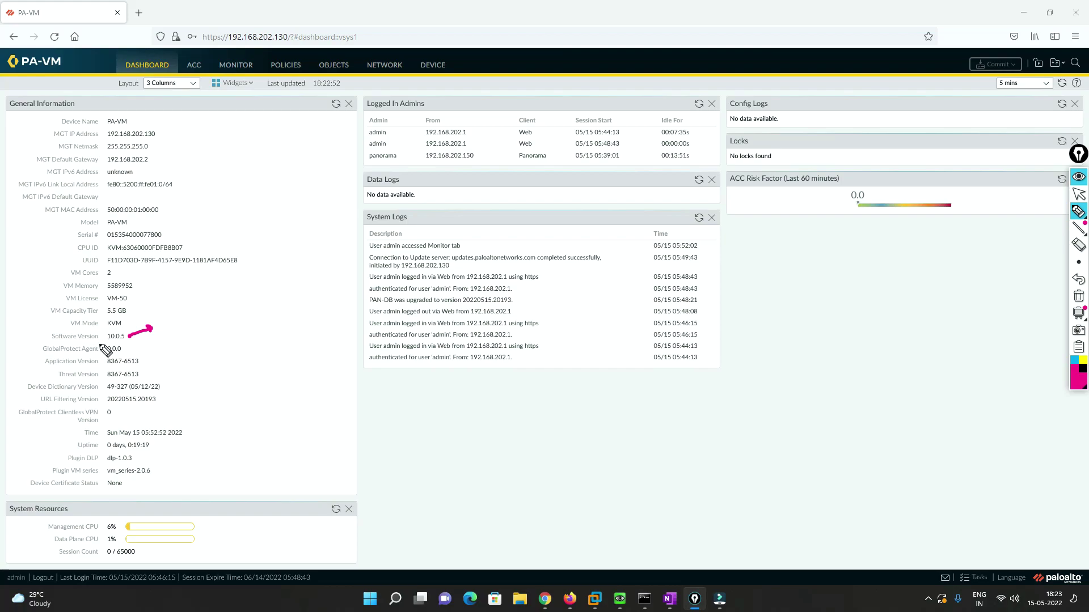
pyautogui.moveTo(107, 340); pyautogui.dragTo(195, 329)
pyautogui.moveTo(203, 313); pyautogui.dragTo(211, 316)
pyautogui.moveTo(218, 302); pyautogui.dragTo(223, 307)
pyautogui.moveTo(221, 302); pyautogui.dragTo(221, 312)
pyautogui.moveTo(186, 347); pyautogui.dragTo(222, 324)
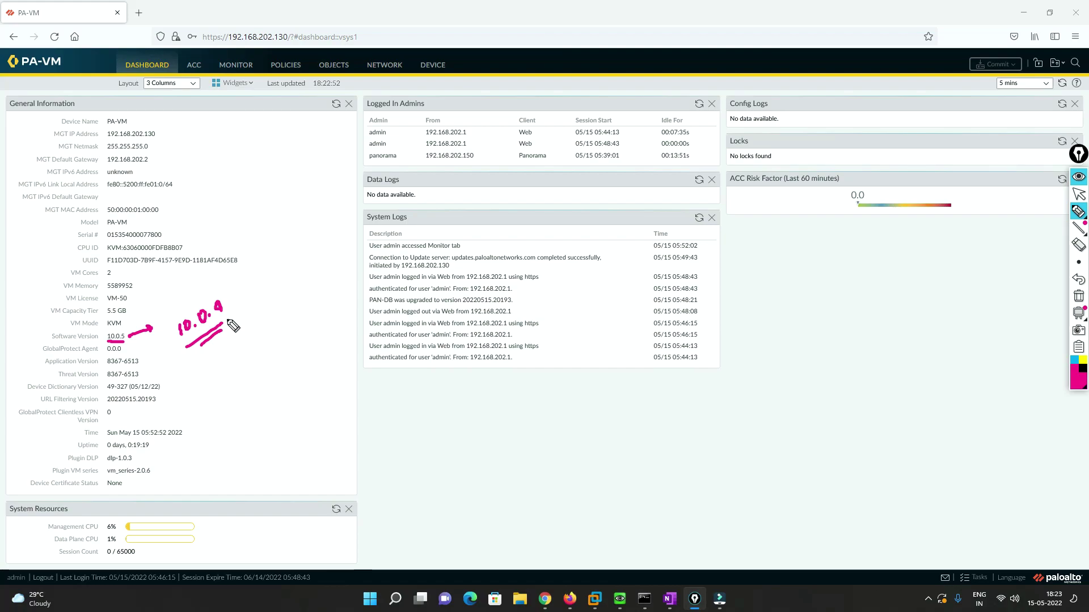
pyautogui.click(1078, 303)
pyautogui.click(1078, 194)
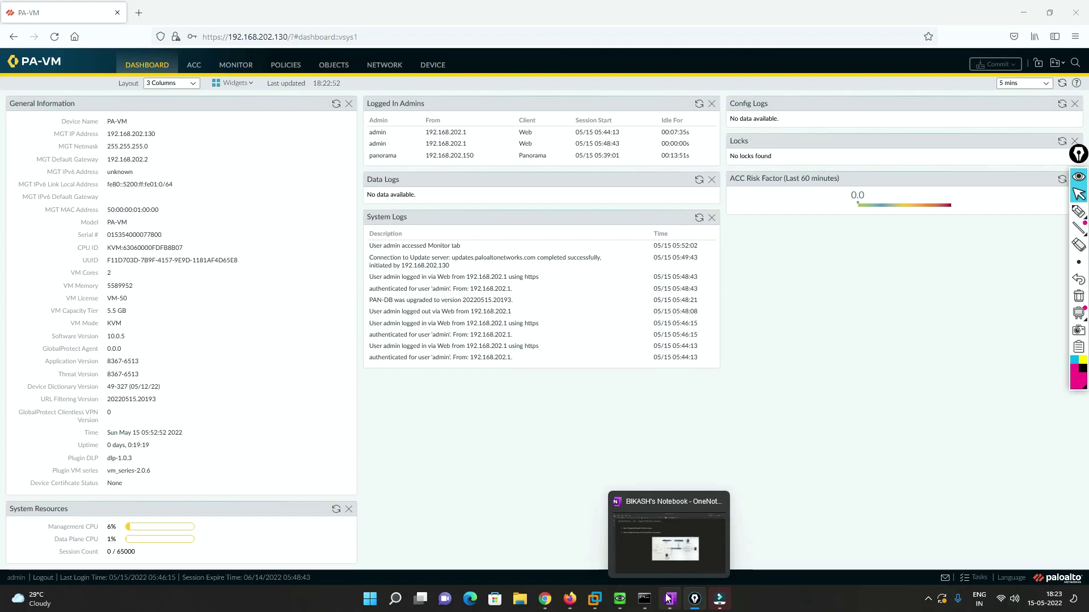
# - Show the Day 3 OneNote notes on the Panorama firewall upgrade, restore their window, and return to Panorama
pyautogui.click(668, 599)
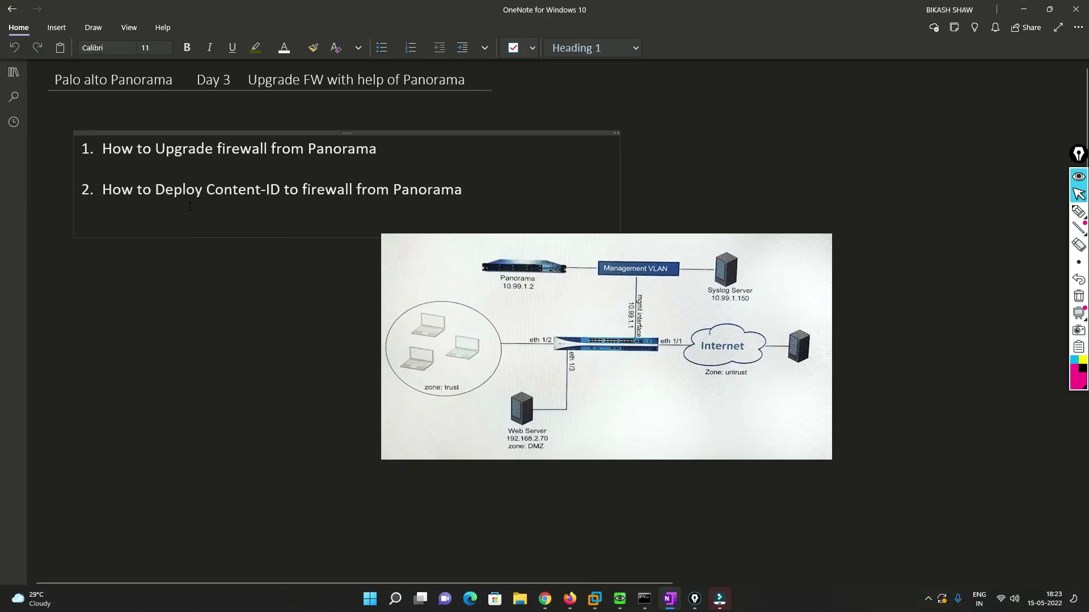
pyautogui.click(1030, 7)
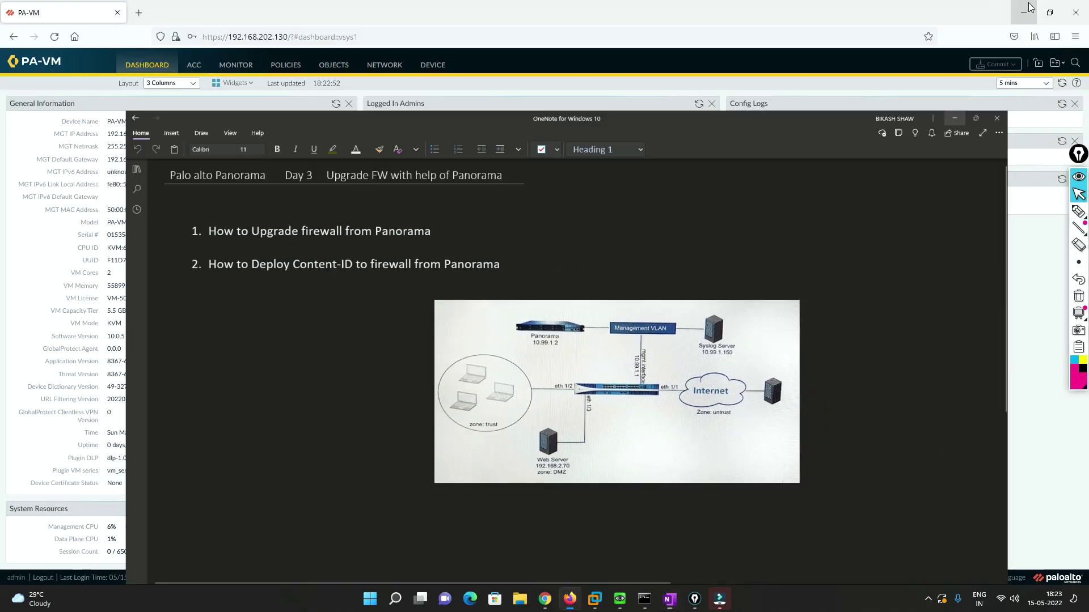
pyautogui.click(546, 590)
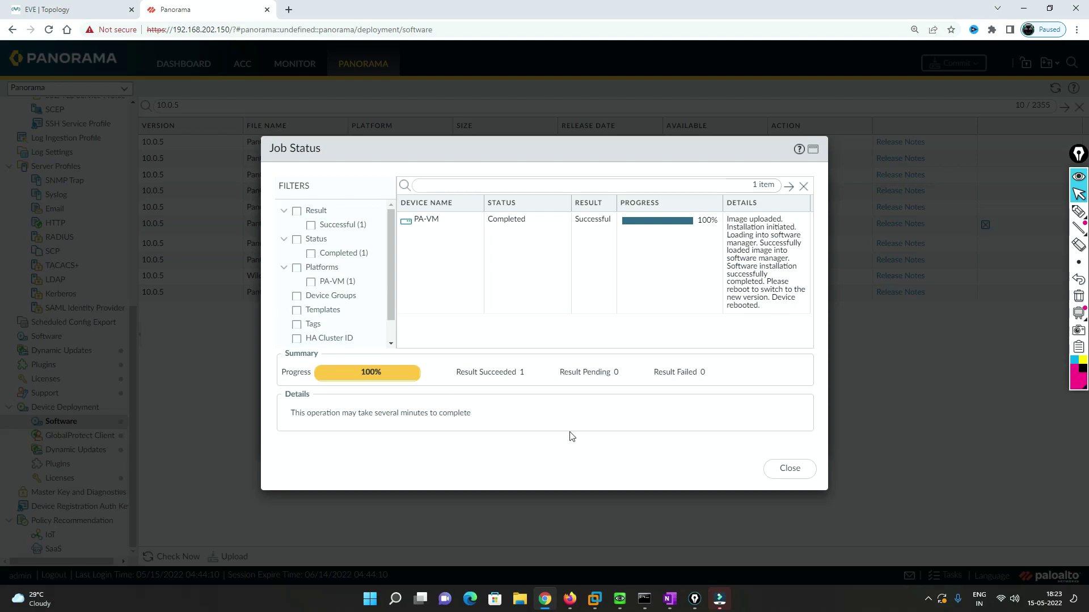
# - Close the completed PanOS 10.0.5 Job Status and Task Manager, then reload the Panorama Software page
pyautogui.click(790, 469)
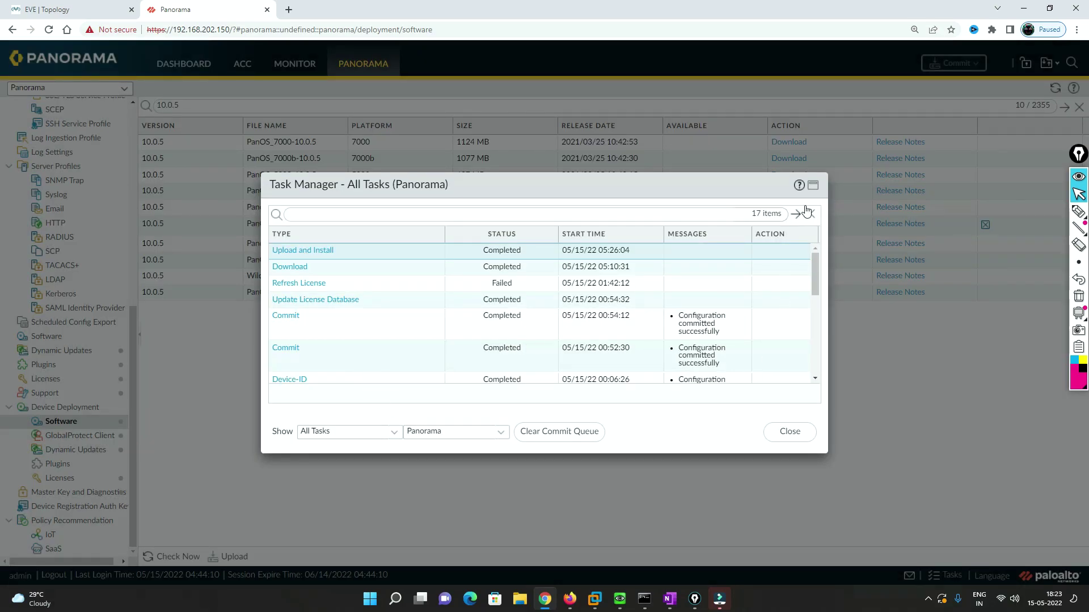
pyautogui.click(788, 431)
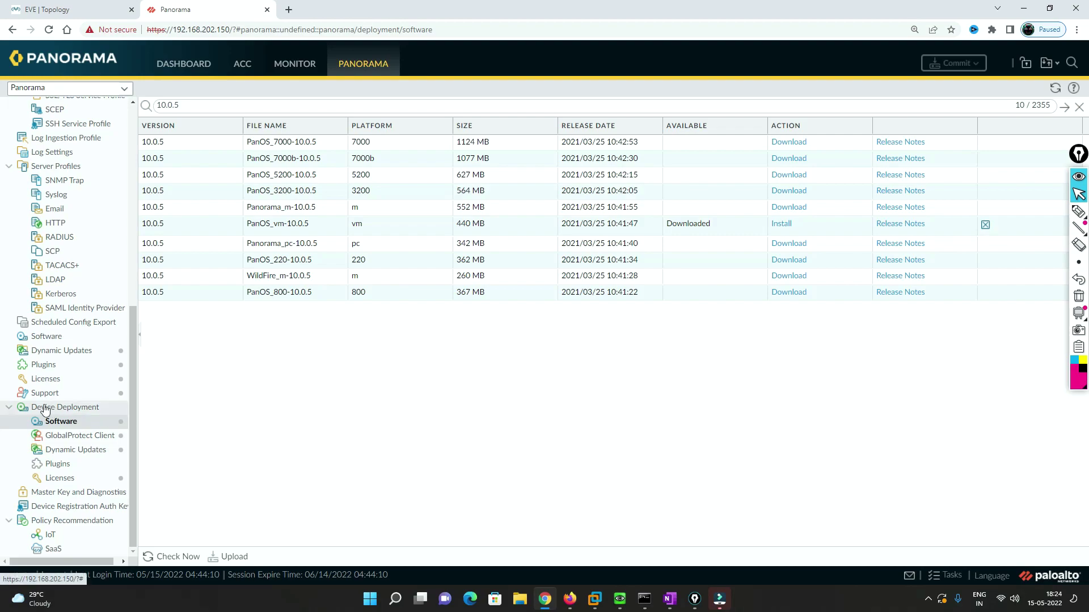
pyautogui.click(361, 65)
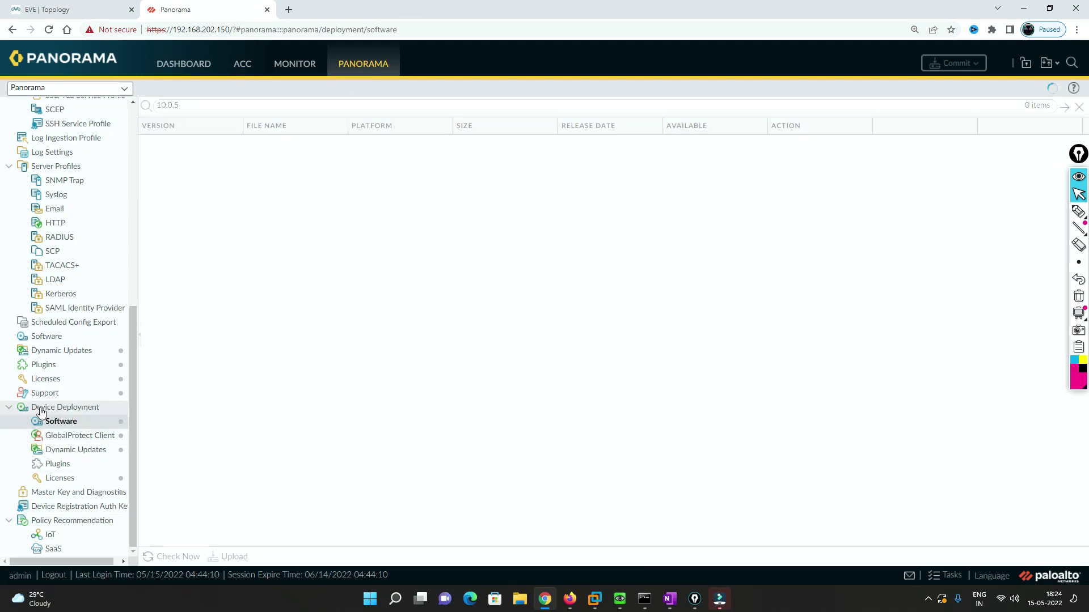
# - Check Now on Device Deployment Dynamic Updates to list the available Antivirus and Applications and Threats releases
pyautogui.click(59, 452)
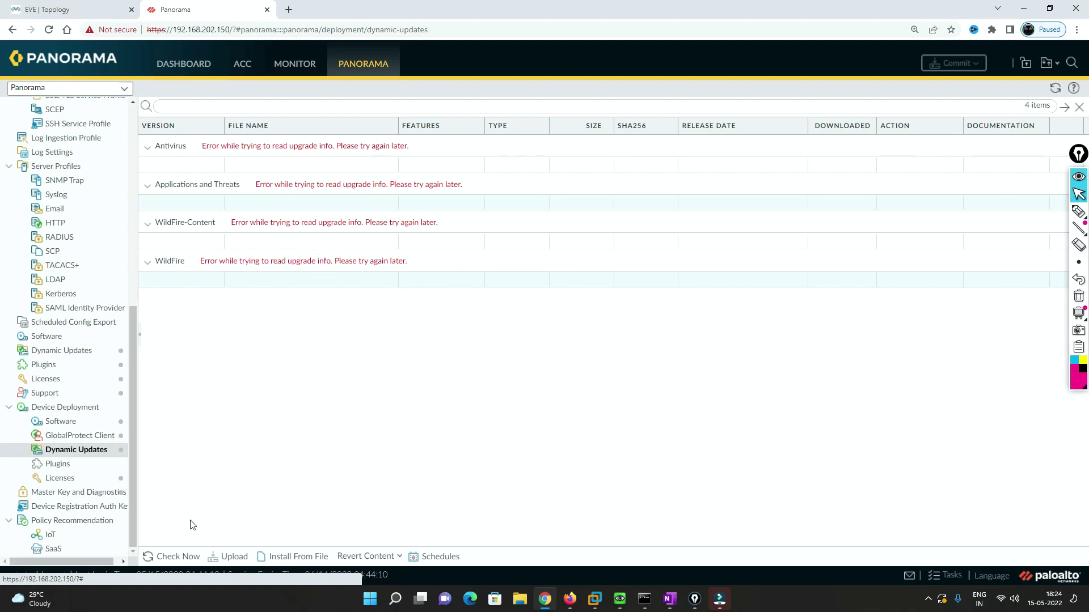
pyautogui.click(169, 557)
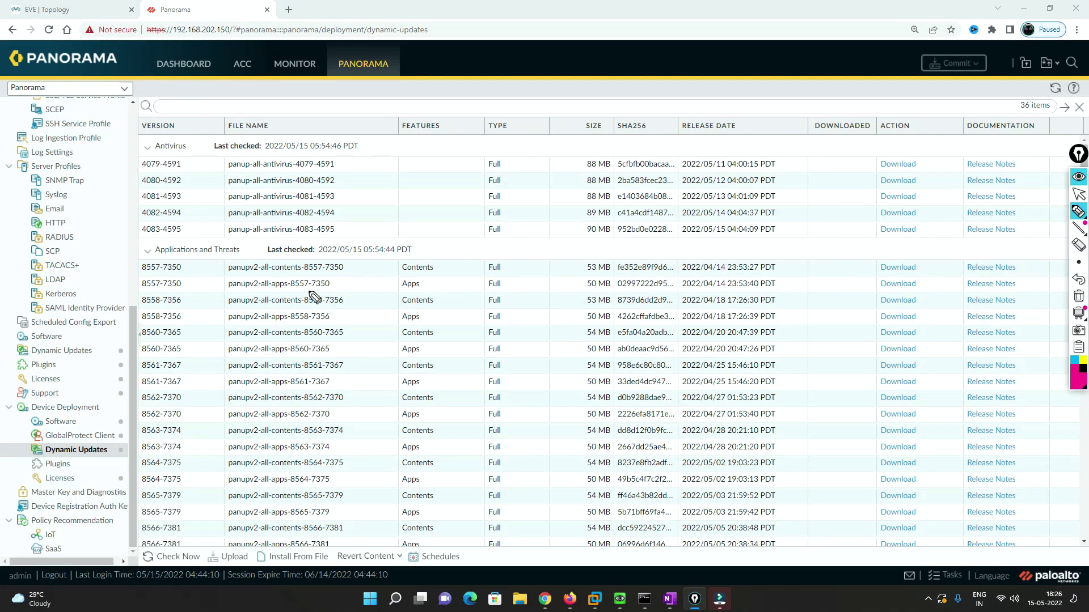
pyautogui.click(1079, 196)
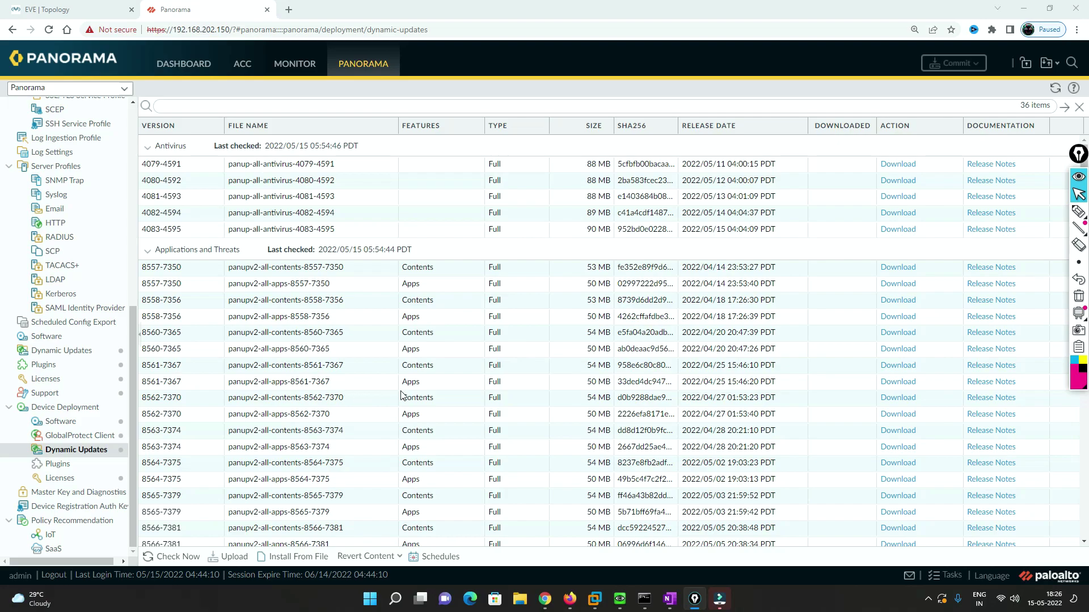
pyautogui.scroll(-6, 528, 382)
pyautogui.scroll(6, 530, 381)
# - Add a new update schedule named Web-app
pyautogui.click(428, 560)
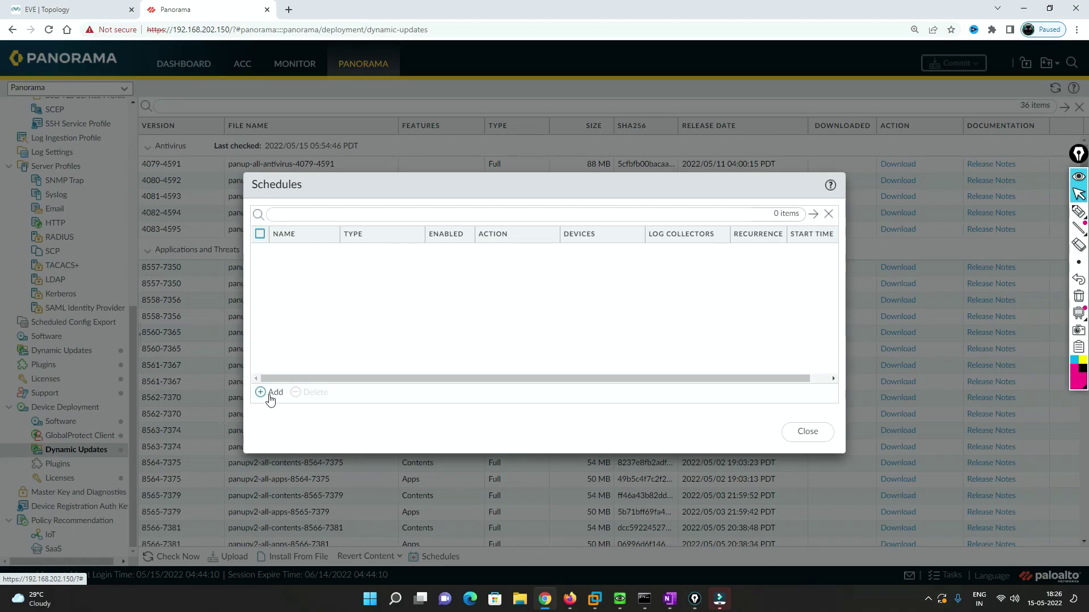
pyautogui.click(272, 394)
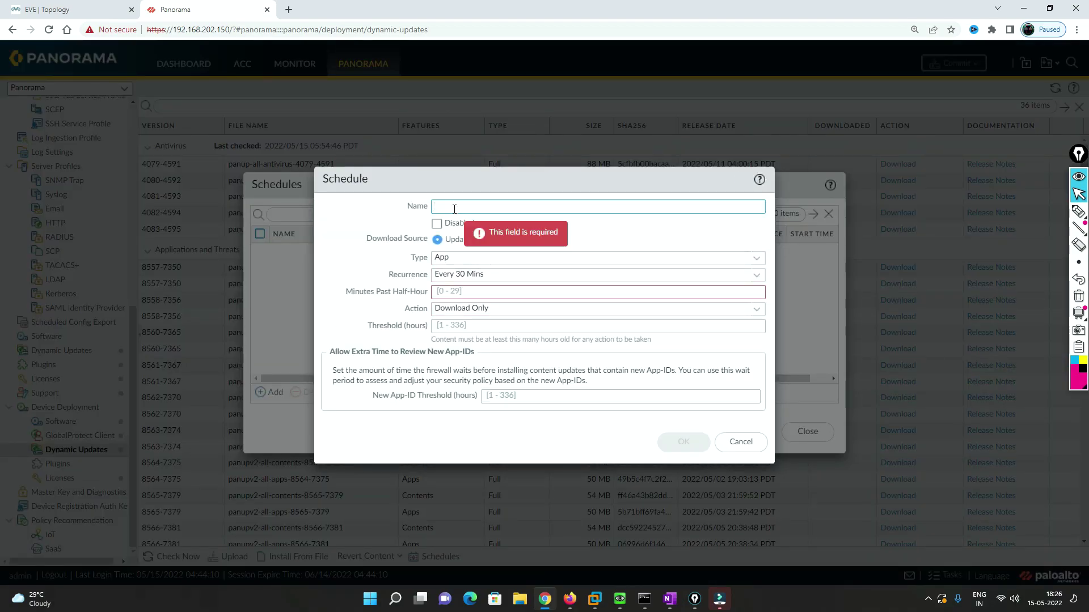
pyautogui.write('Web-app')
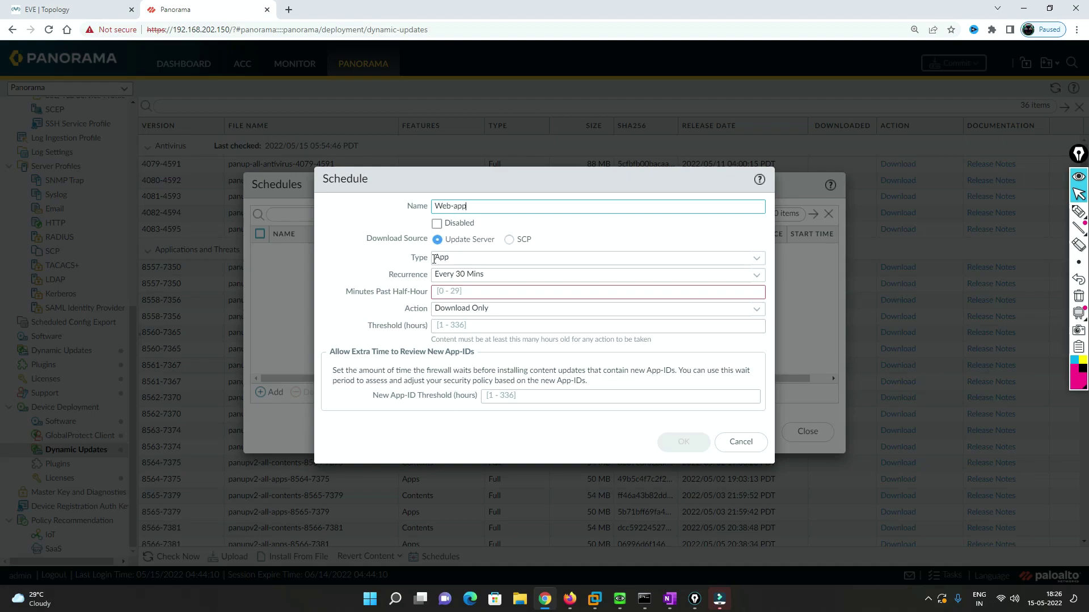
# - Set the Web-app schedule to App type, recurring weekly on Sunday at 00:00
pyautogui.click(760, 263)
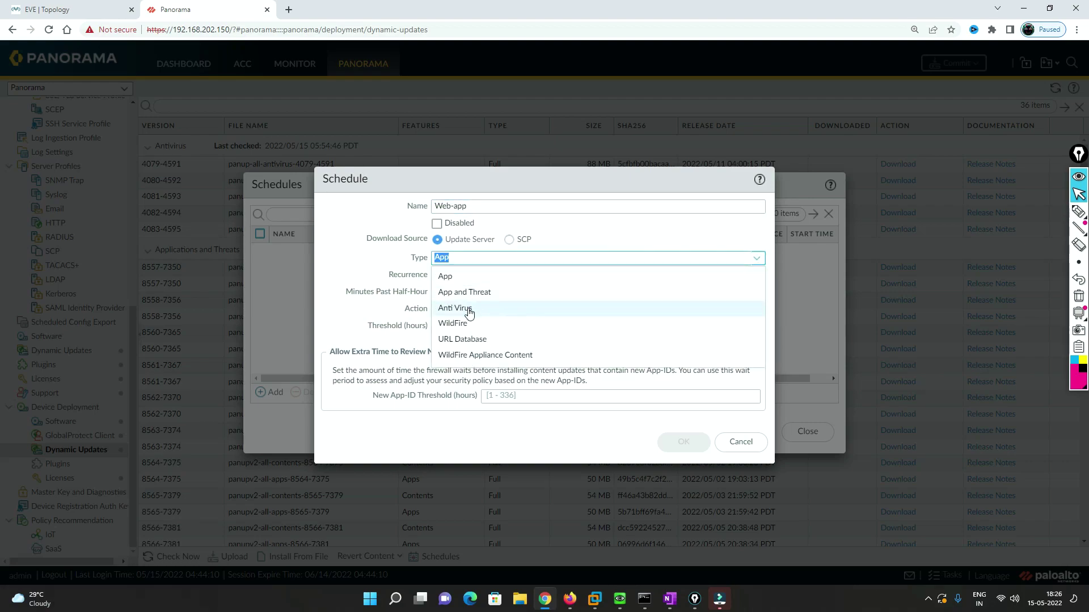
pyautogui.click(451, 276)
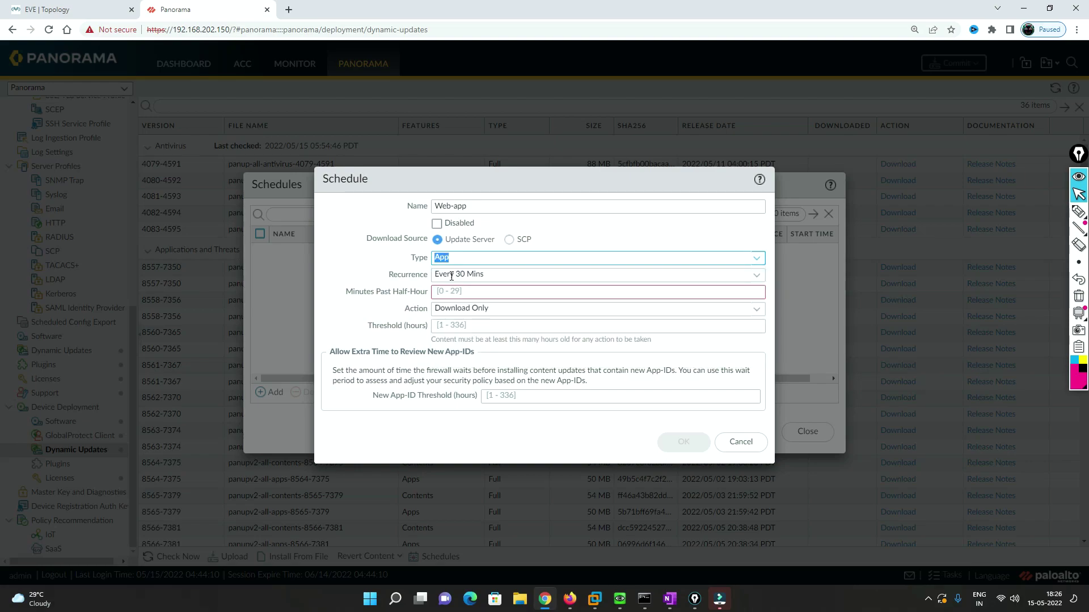
pyautogui.click(756, 276)
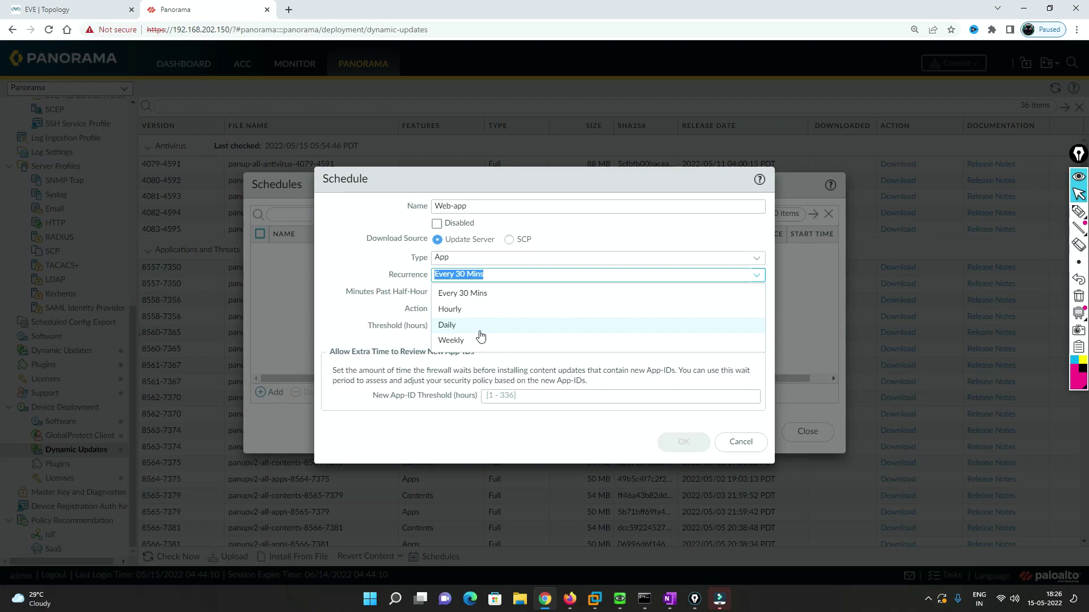
pyautogui.click(468, 343)
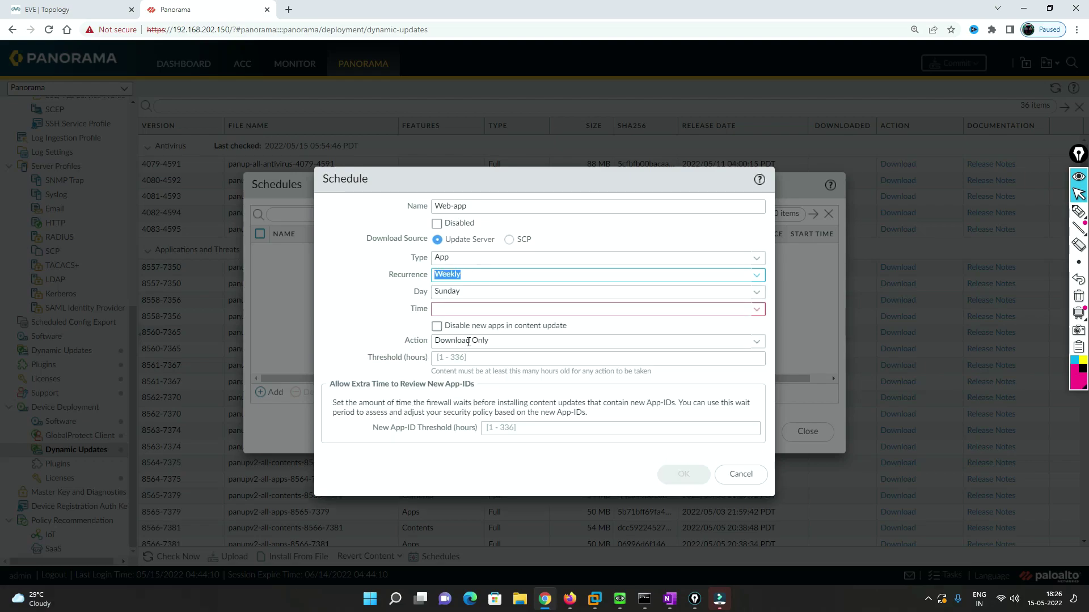
pyautogui.click(757, 292)
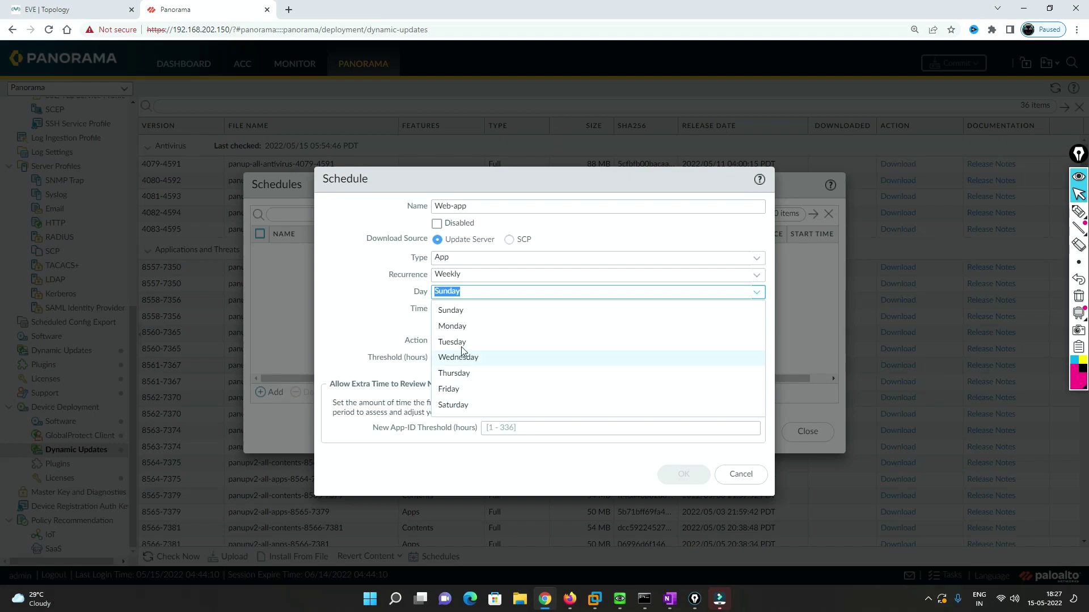
pyautogui.click(463, 311)
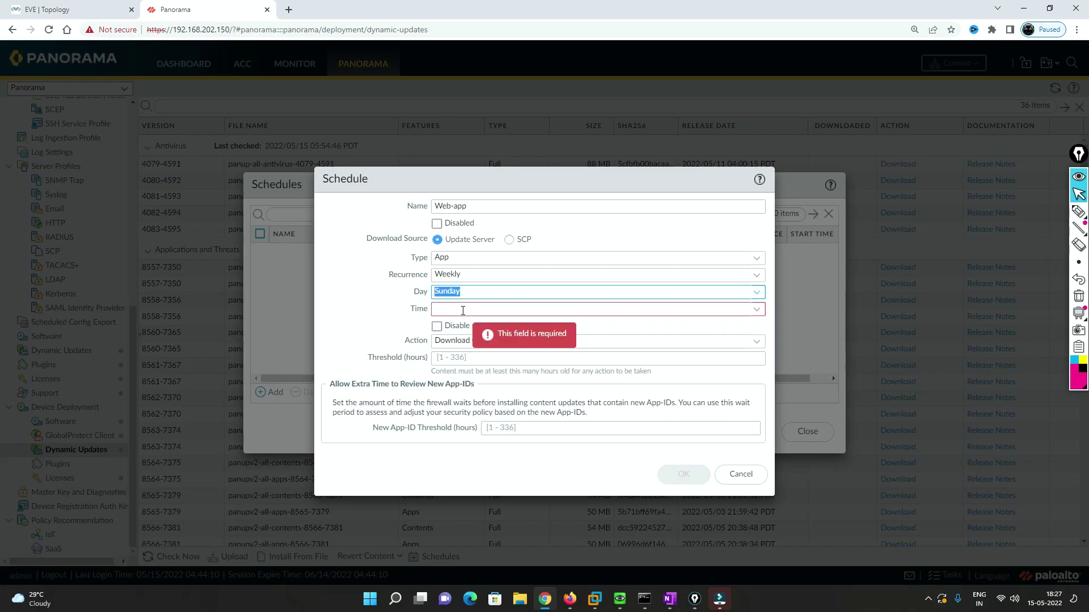
pyautogui.click(756, 309)
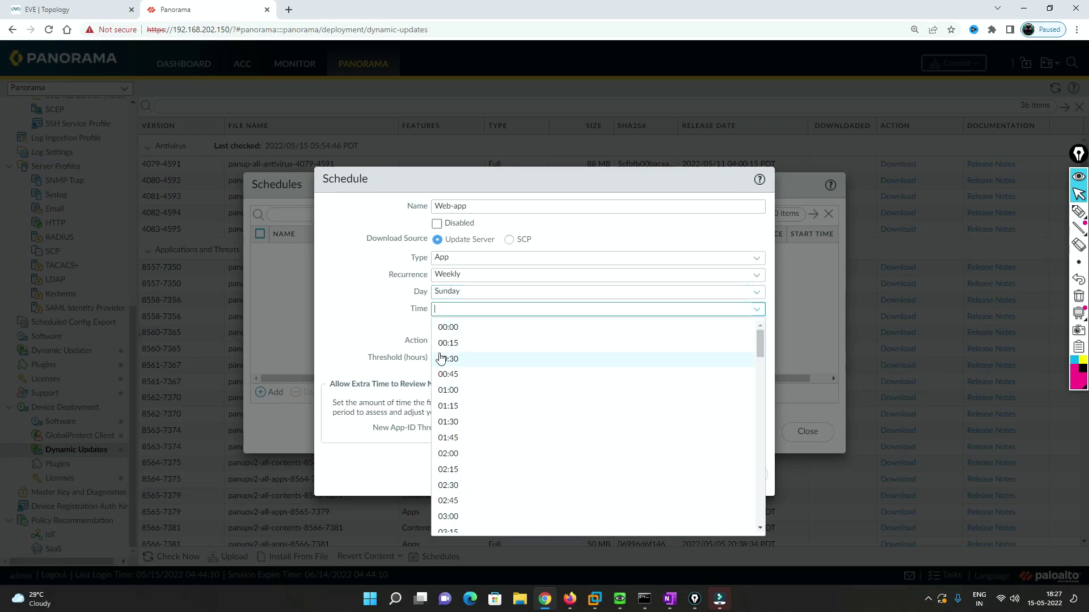
pyautogui.click(462, 330)
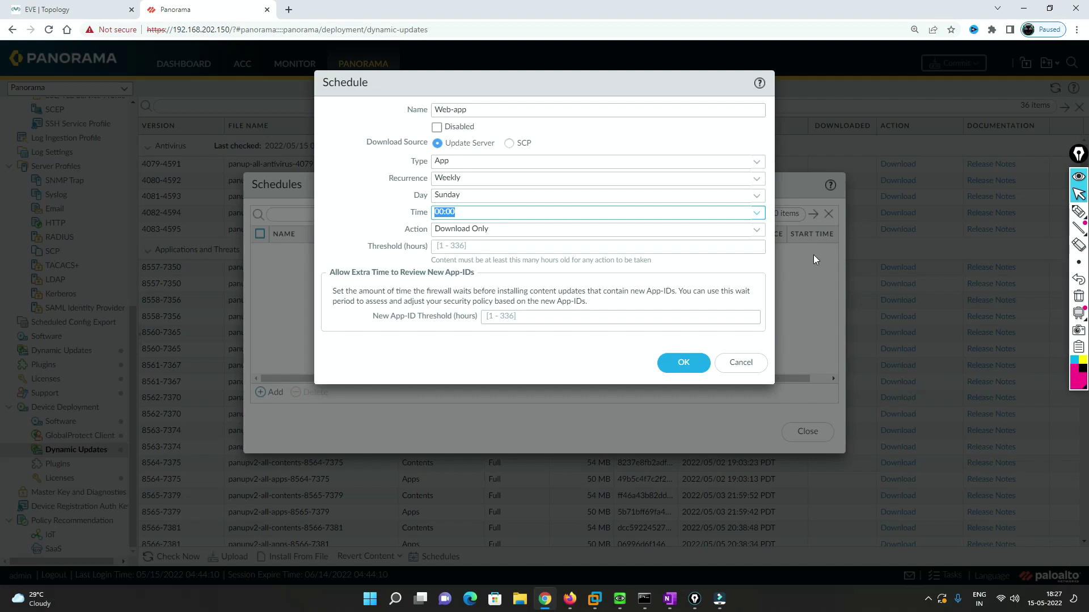
# - Keep the Web-app schedule's action as Download Only and save it
pyautogui.click(760, 236)
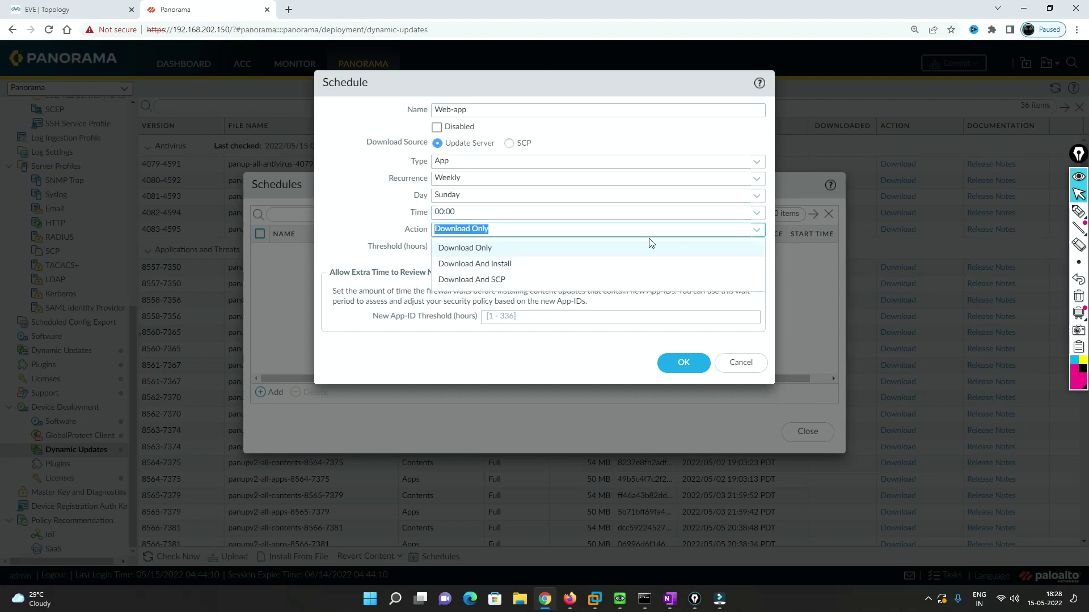
pyautogui.click(495, 249)
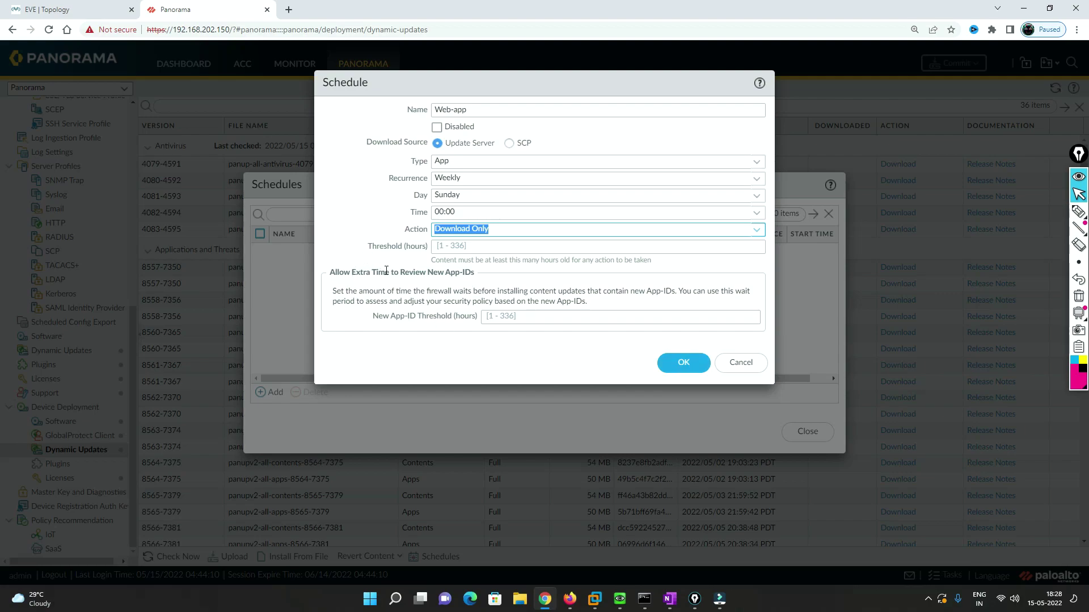
pyautogui.click(330, 272)
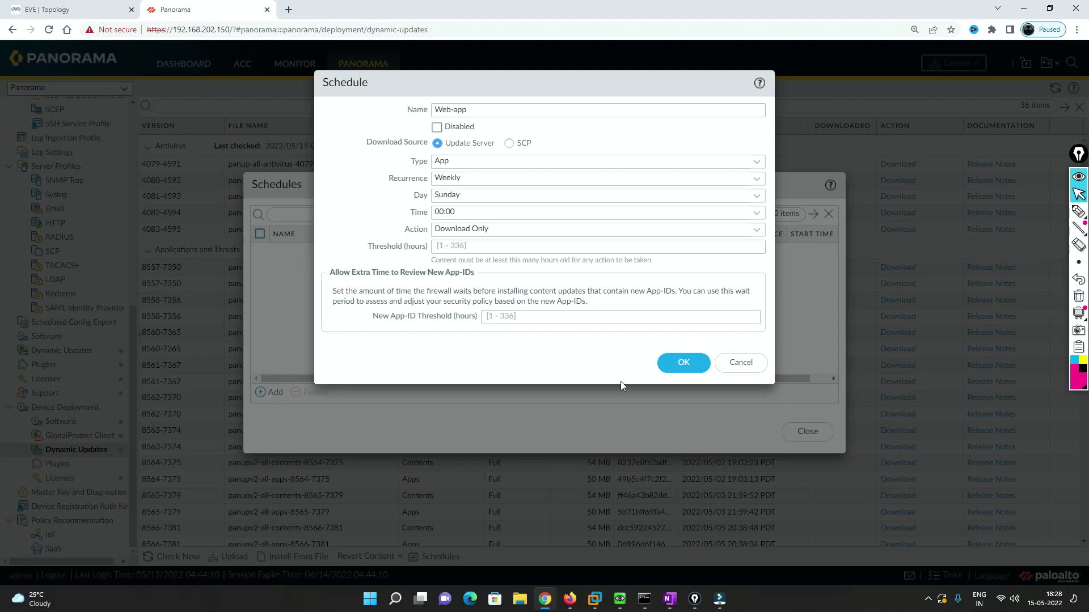
pyautogui.click(684, 364)
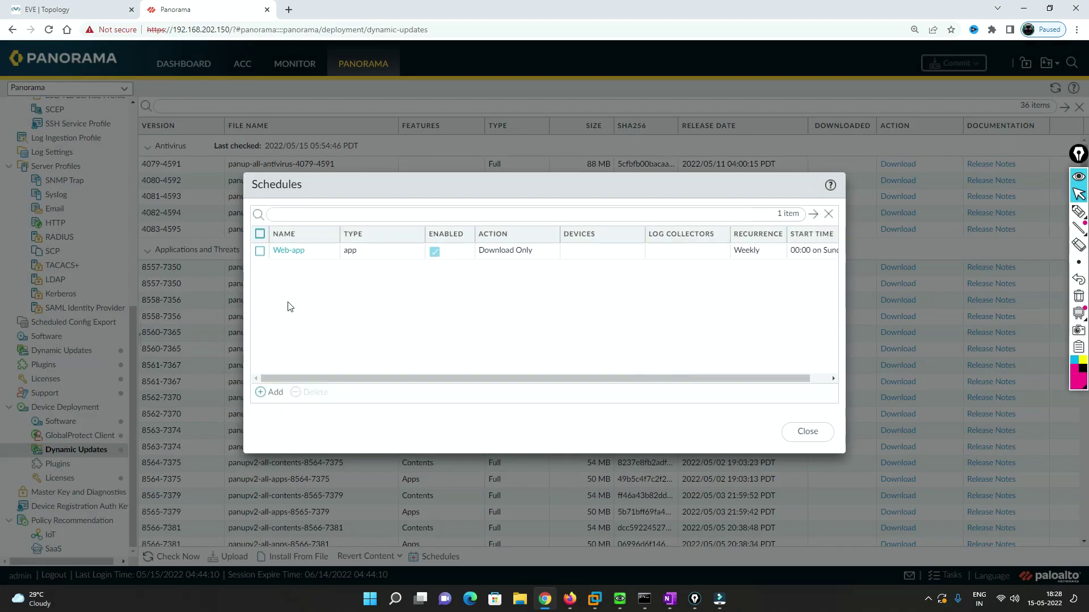
# - Add a second schedule of type Anti Virus named Anti-virus
pyautogui.click(272, 391)
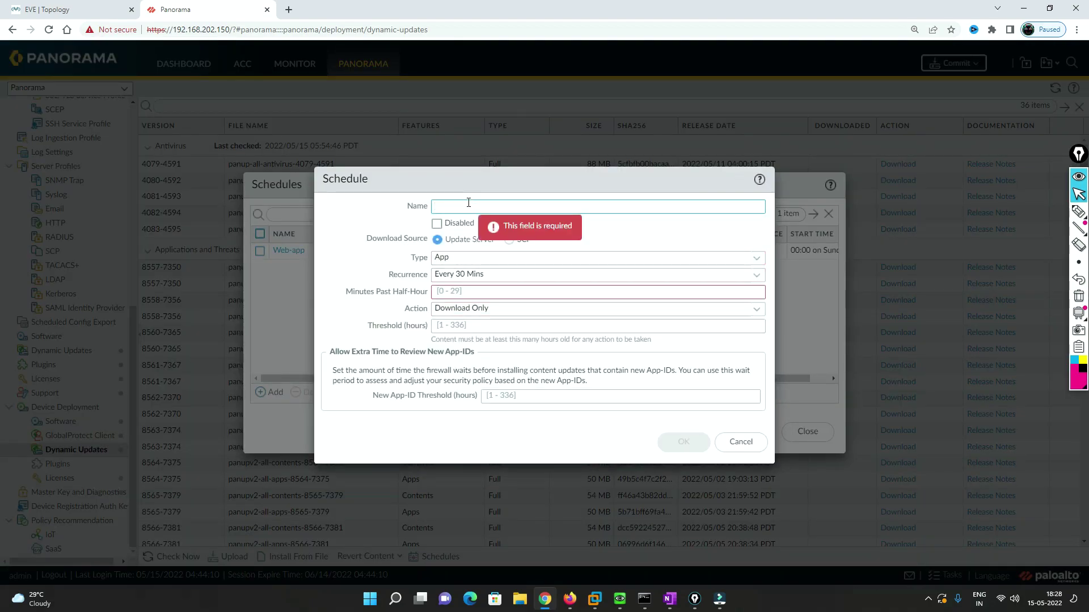
pyautogui.click(758, 259)
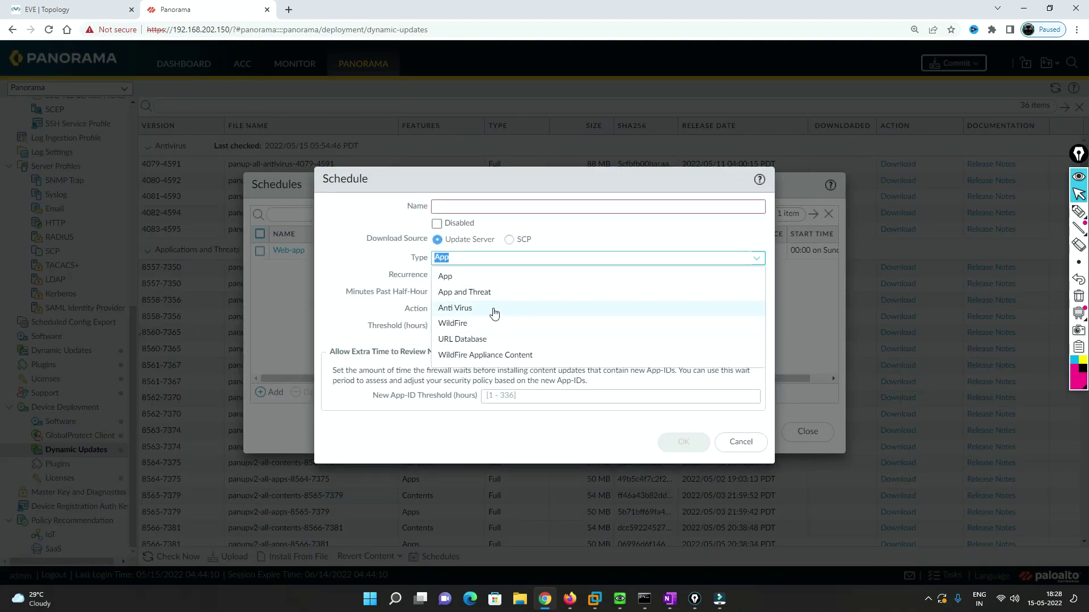
pyautogui.click(472, 314)
pyautogui.click(450, 209)
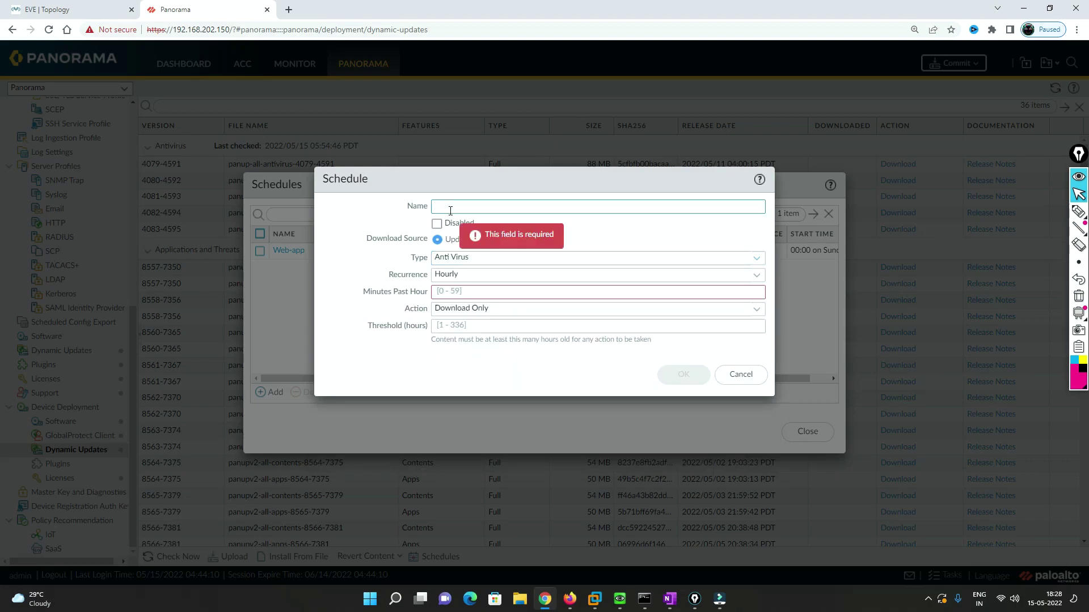
pyautogui.write('Antivrius')
pyautogui.press('BackSpace')
pyautogui.press('BackSpace')
pyautogui.press('BackSpace')
pyautogui.press('BackSpace')
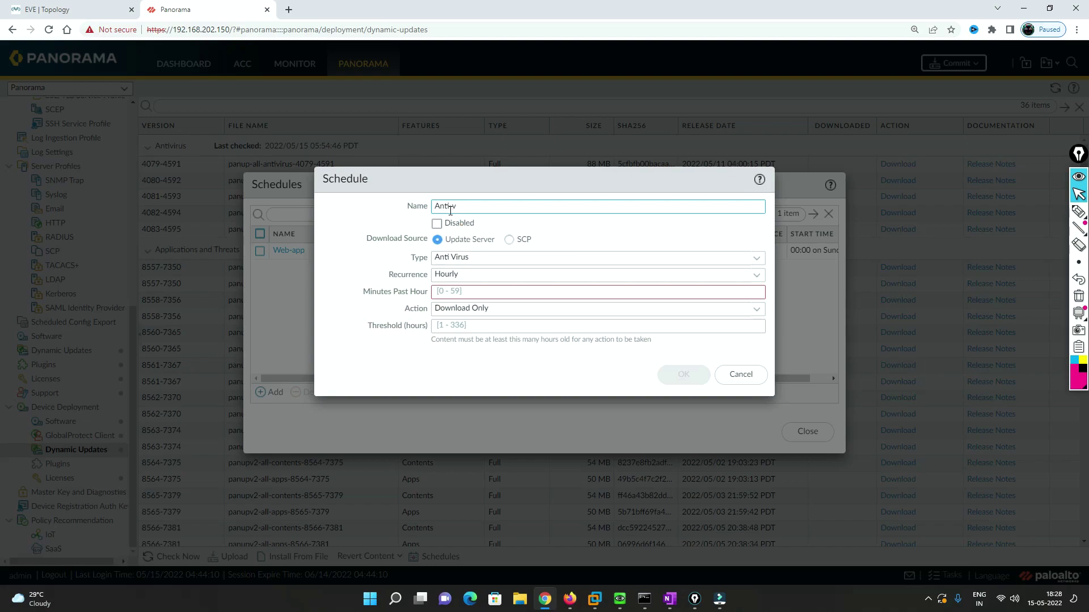
pyautogui.write('rus')
# - Make the Anti-virus schedule weekly on Sunday at 00:00, save it, and close Schedules
pyautogui.click(754, 276)
pyautogui.click(468, 327)
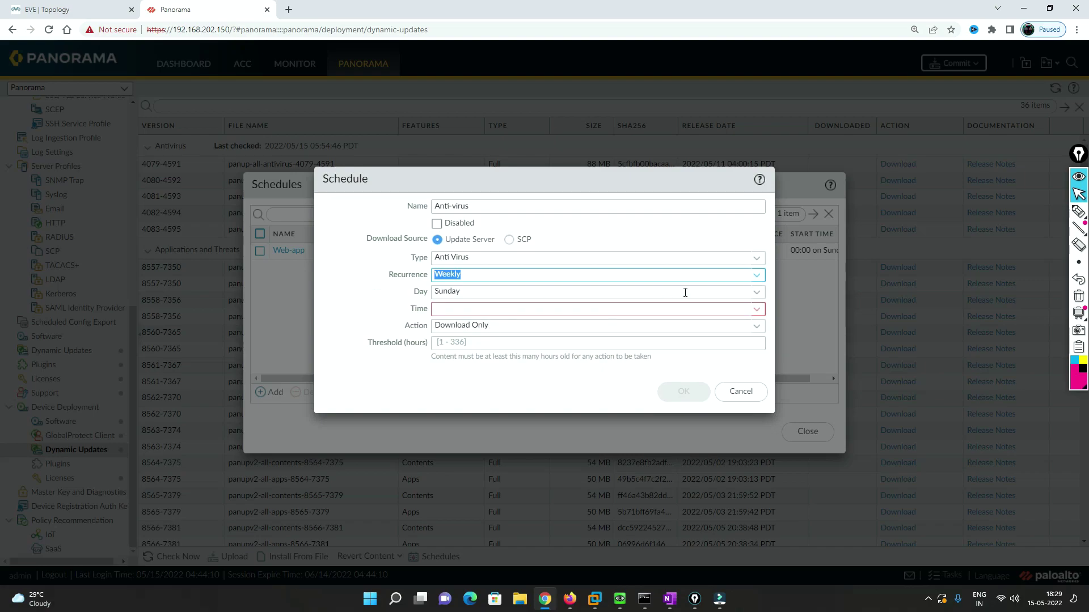
pyautogui.click(756, 293)
pyautogui.click(757, 293)
pyautogui.click(716, 309)
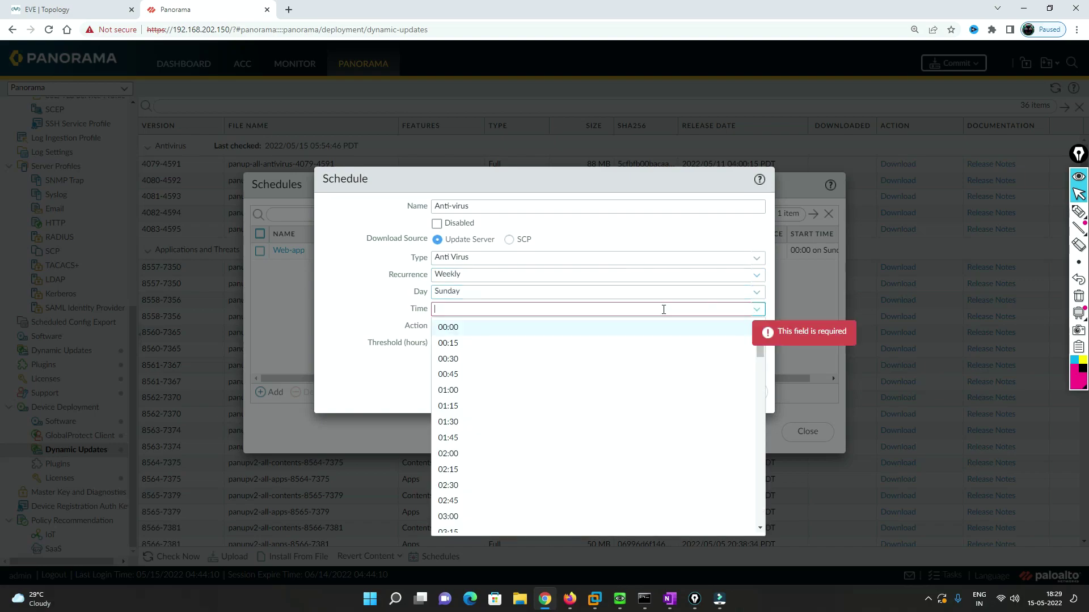
pyautogui.click(460, 328)
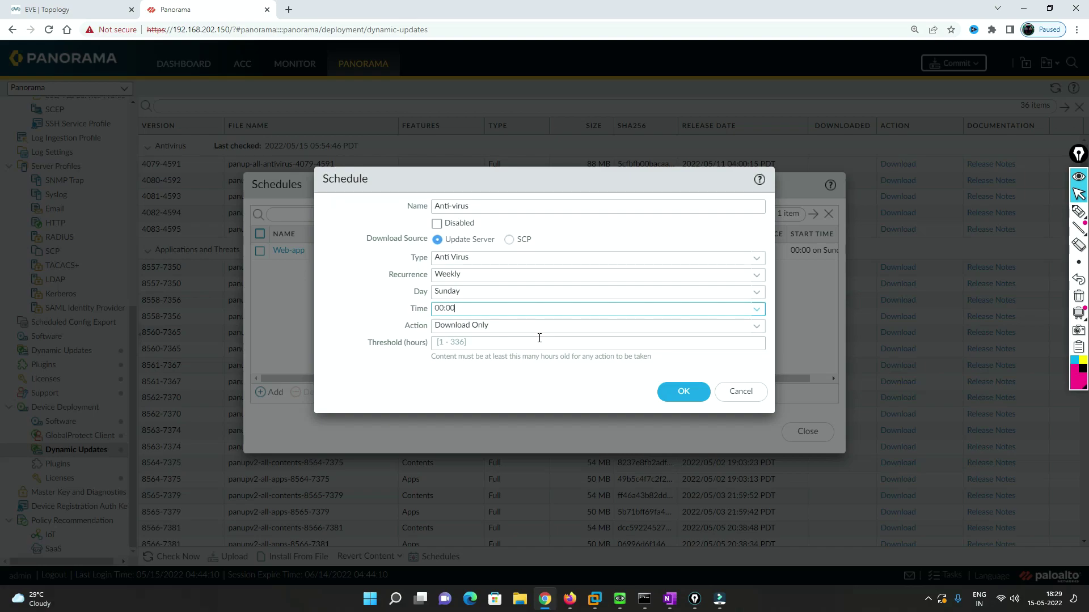
pyautogui.click(676, 391)
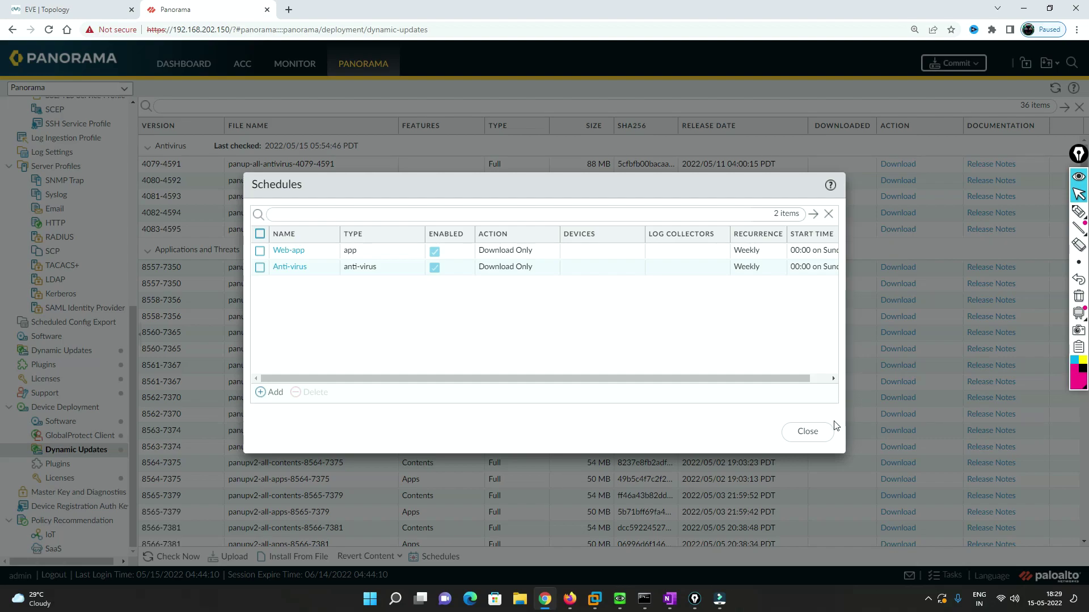
pyautogui.click(808, 432)
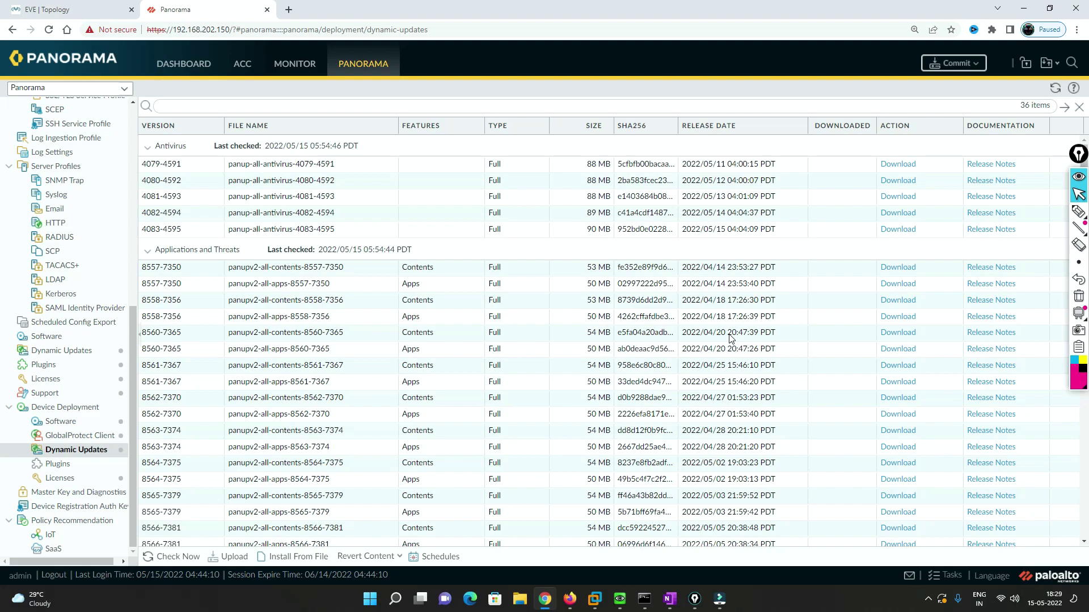
# - Annotate the Dynamic Updates page with handwritten notes 'HA Upgrade' and 'Sub 1'
pyautogui.click(1078, 211)
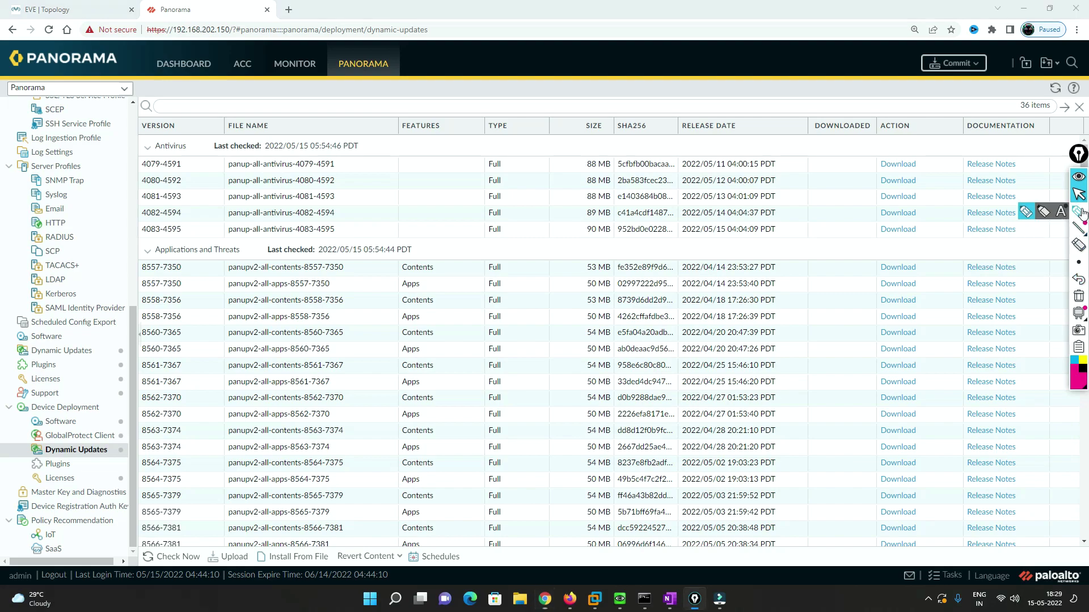
pyautogui.moveTo(564, 22)
pyautogui.mouseDown()
pyautogui.moveTo(587, 41)
pyautogui.moveTo(622, 18)
pyautogui.moveTo(640, 28)
pyautogui.moveTo(680, 7)
pyautogui.moveTo(673, 35)
pyautogui.mouseUp()
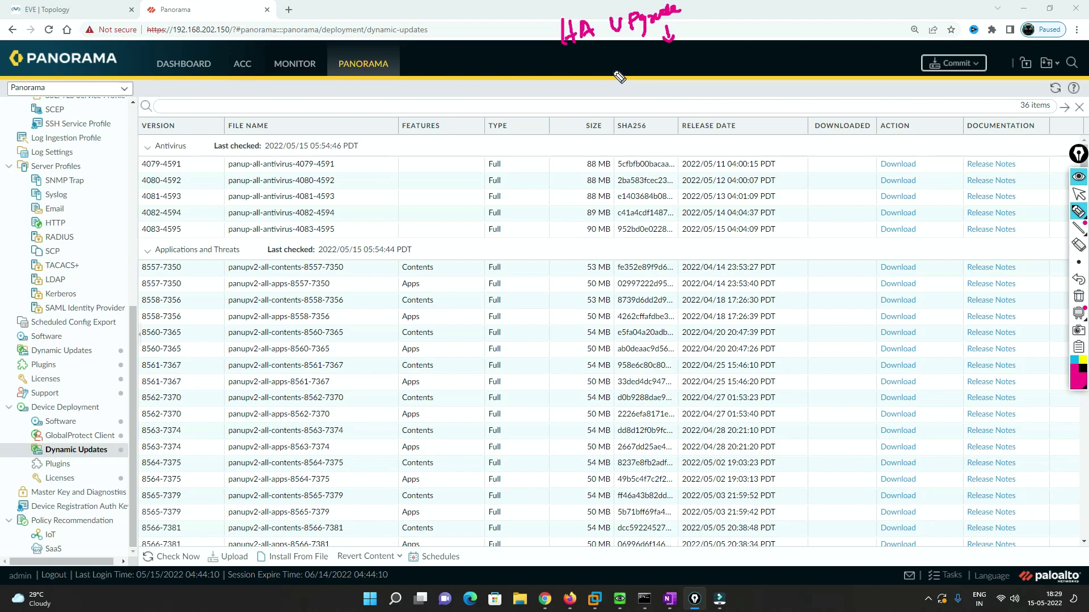
pyautogui.moveTo(629, 65)
pyautogui.mouseDown()
pyautogui.moveTo(613, 86)
pyautogui.moveTo(641, 68)
pyautogui.moveTo(647, 85)
pyautogui.moveTo(669, 71)
pyautogui.mouseUp()
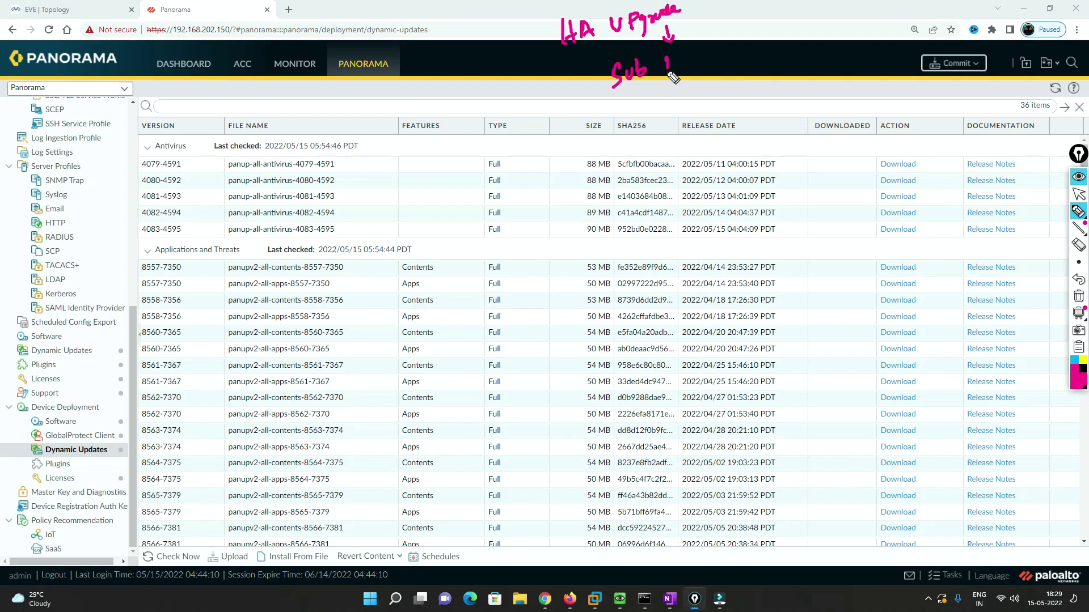